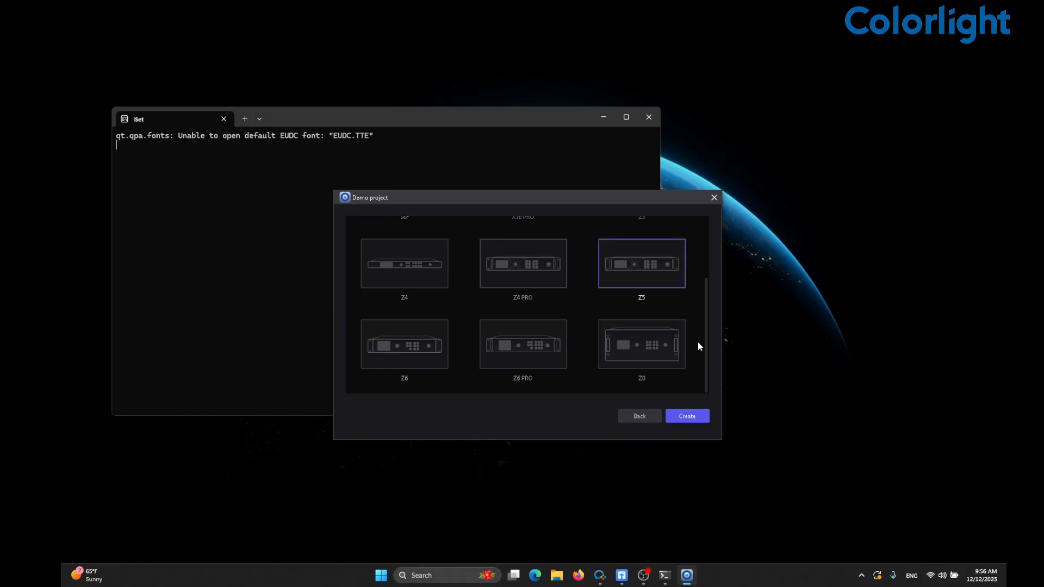
Create the Z5 demo project and open its screen layout.
{"action": "left_click", "coordinate": [687, 414]}
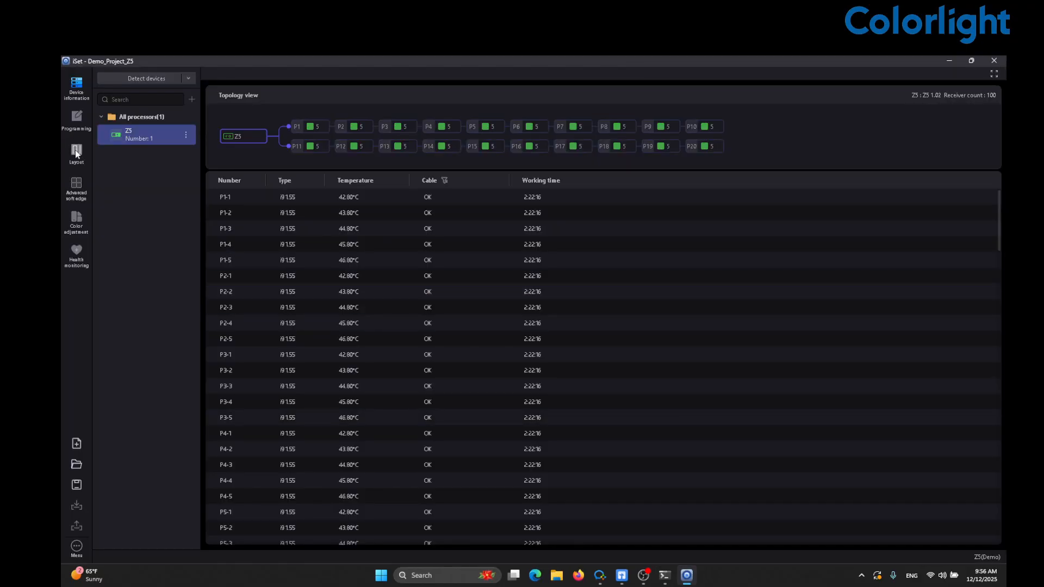
{"action": "left_click", "coordinate": [77, 152]}
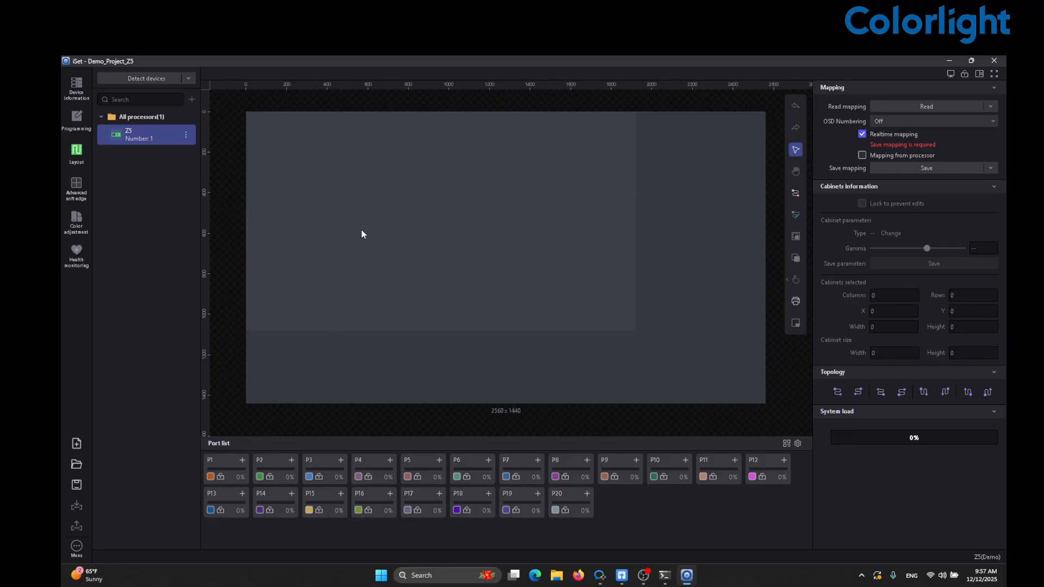
Check the position and size of the HDMI2.0 layer in the programming view and return to the layout.
{"action": "left_click", "coordinate": [76, 122]}
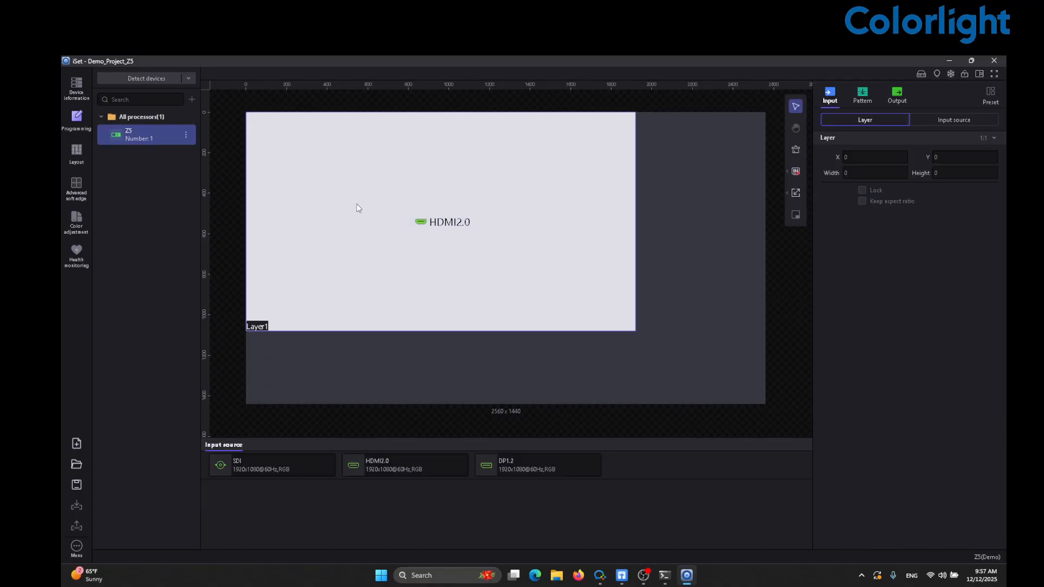
{"action": "left_click", "coordinate": [357, 213]}
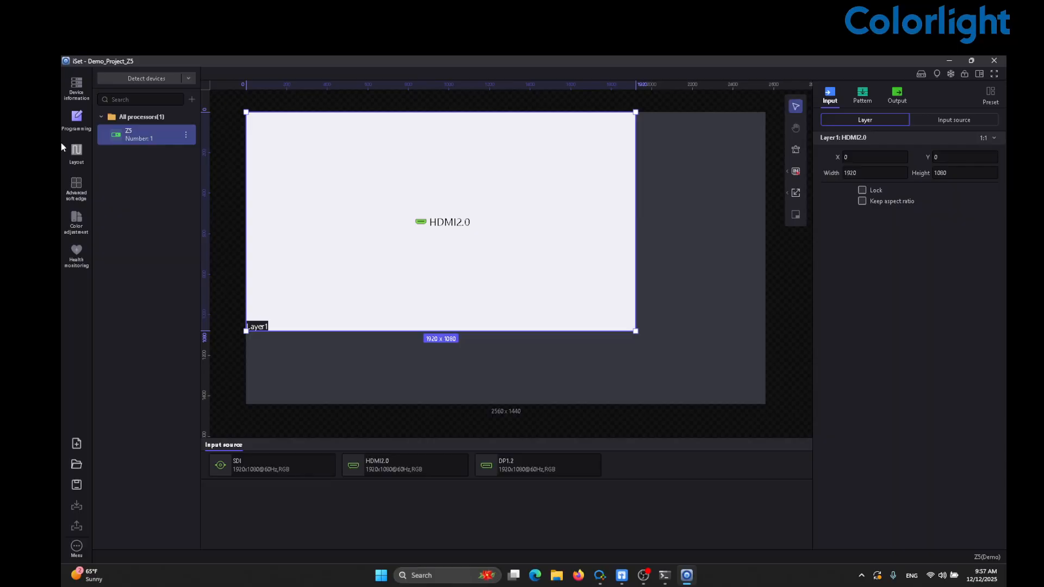
{"action": "left_click", "coordinate": [77, 154]}
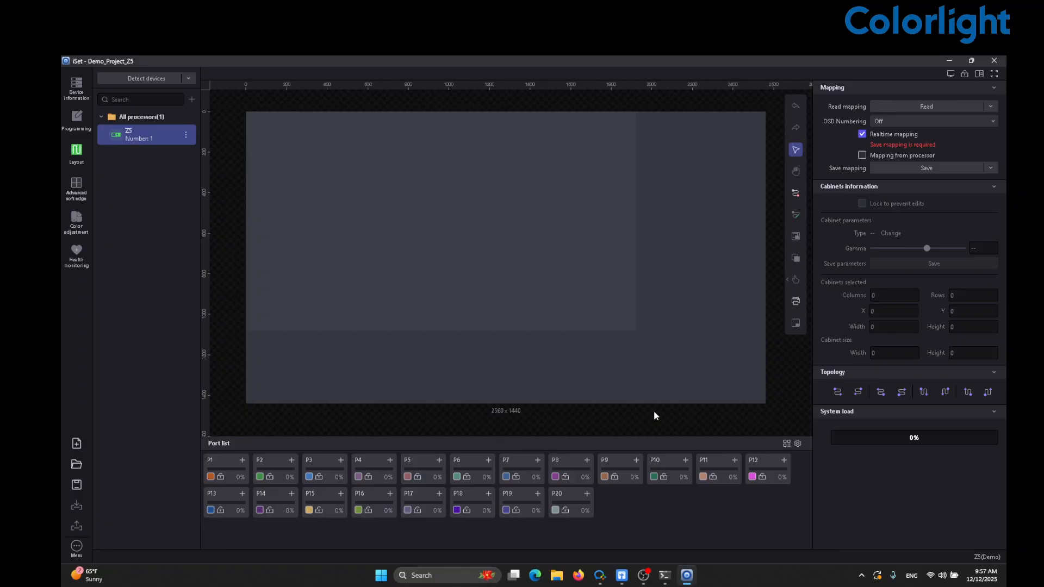
Review the ICND2165+ICN2018-3018_120Hz cabinet type in the type library and the file dialog for importing a cabinet type.
{"action": "left_click", "coordinate": [787, 443]}
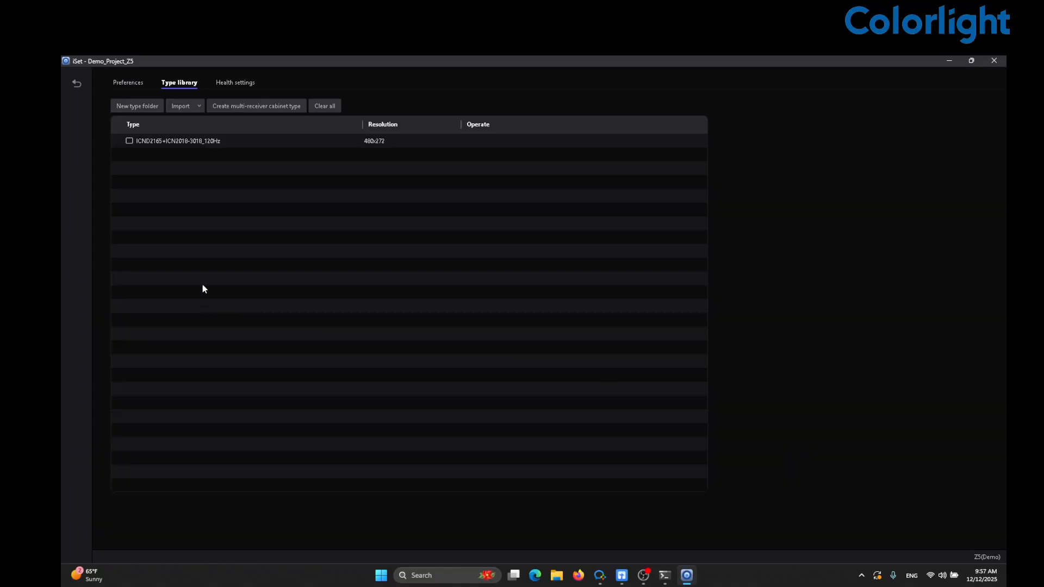
{"action": "left_click", "coordinate": [75, 86]}
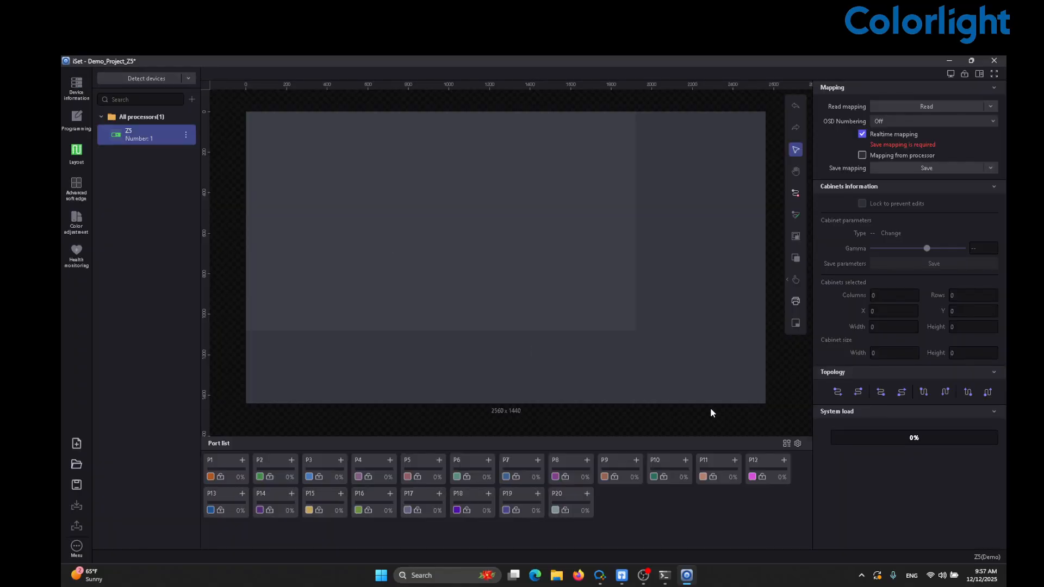
{"action": "left_click", "coordinate": [786, 445]}
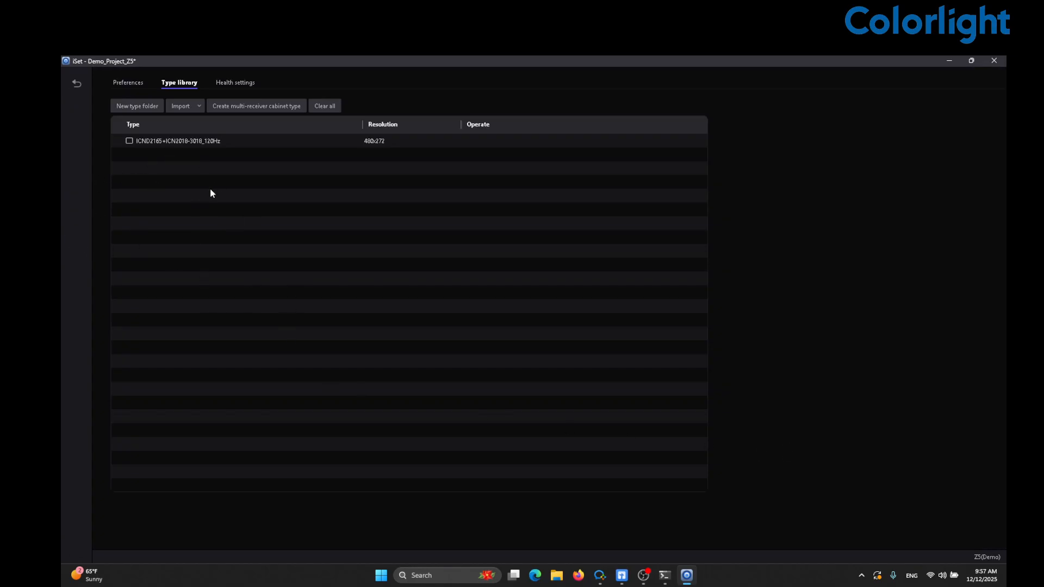
{"action": "left_click", "coordinate": [167, 145]}
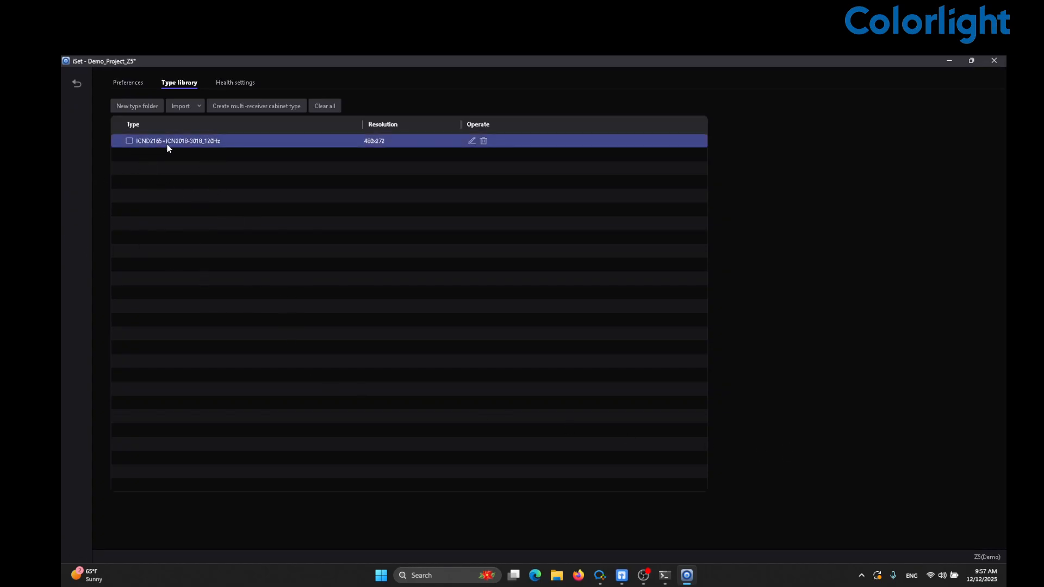
{"action": "left_click", "coordinate": [199, 108]}
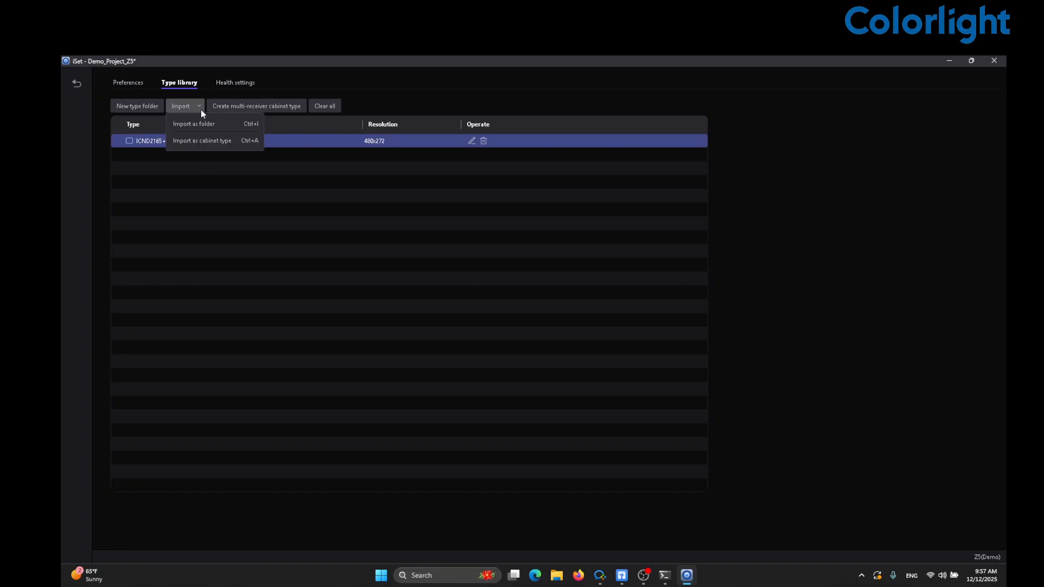
{"action": "left_click", "coordinate": [207, 142]}
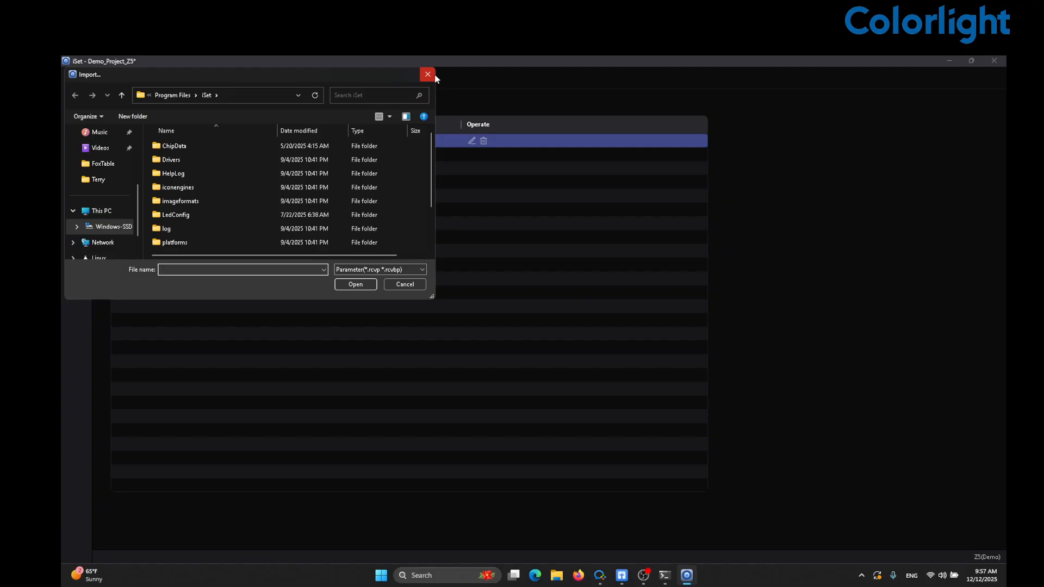
{"action": "left_click", "coordinate": [434, 77]}
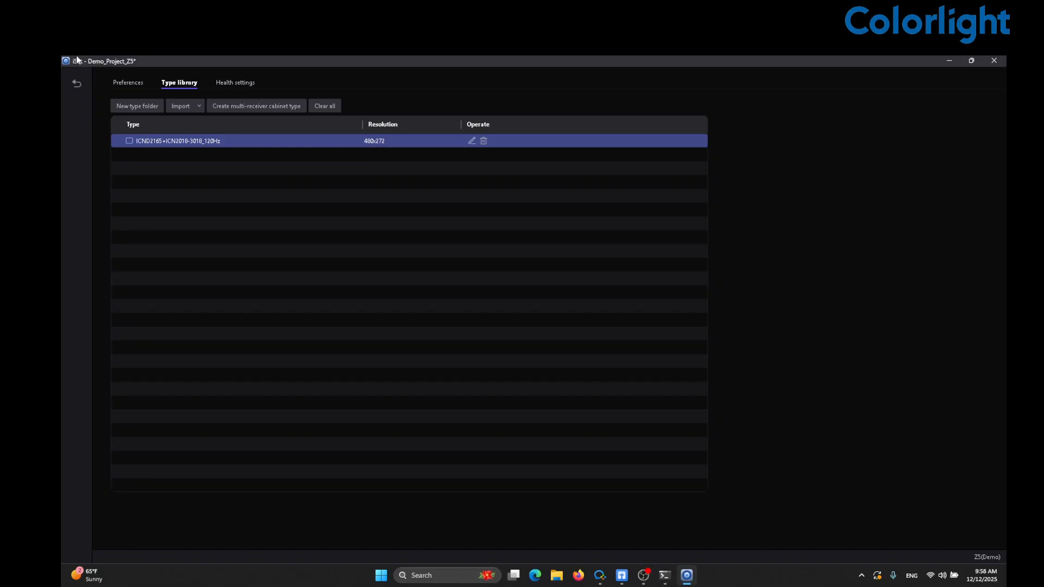
{"action": "left_click", "coordinate": [75, 82]}
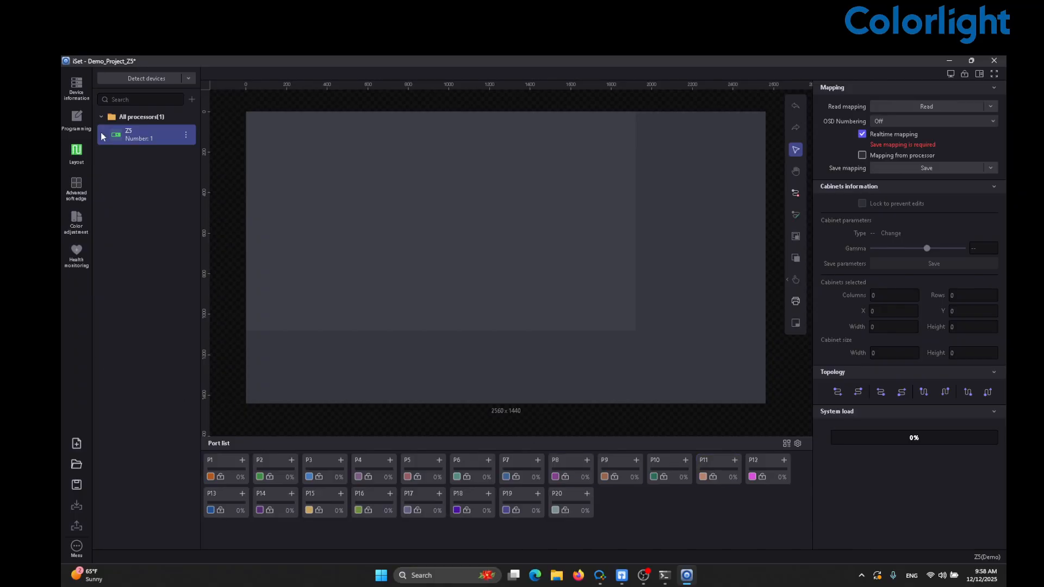
Detect devices and review the receiver list for the whole Z5 processor and for port P1 alone.
{"action": "left_click", "coordinate": [85, 96]}
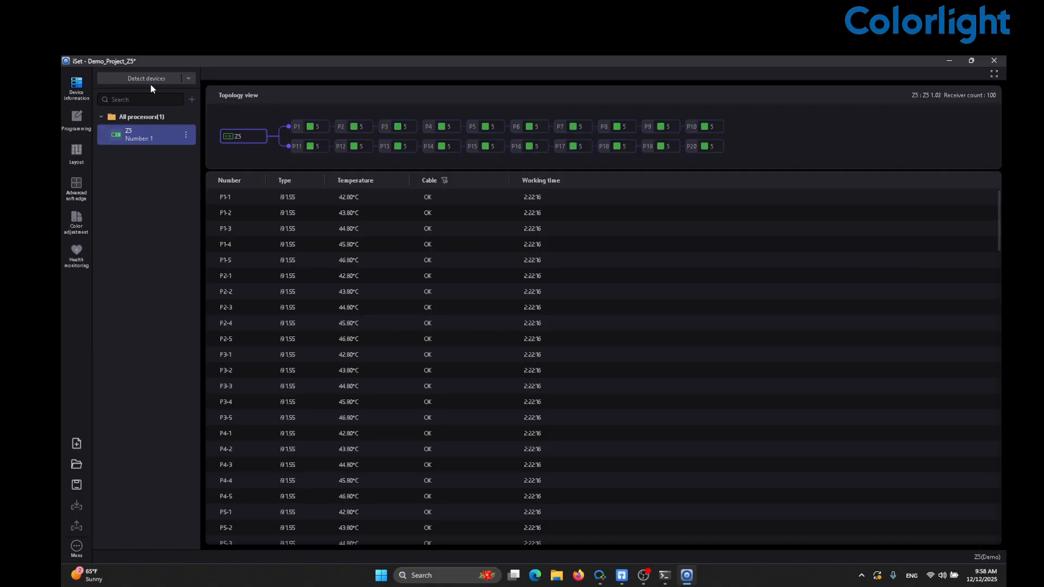
{"action": "left_click", "coordinate": [146, 78]}
{"action": "scroll", "coordinate": [498, 298], "scroll_direction": "down", "scroll_amount": 20}
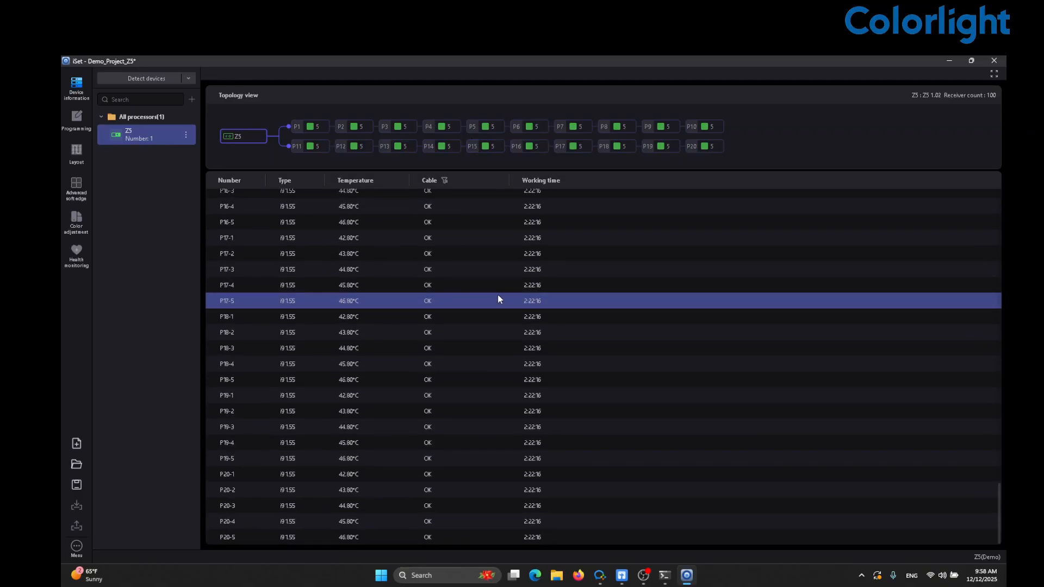
{"action": "left_click", "coordinate": [317, 129]}
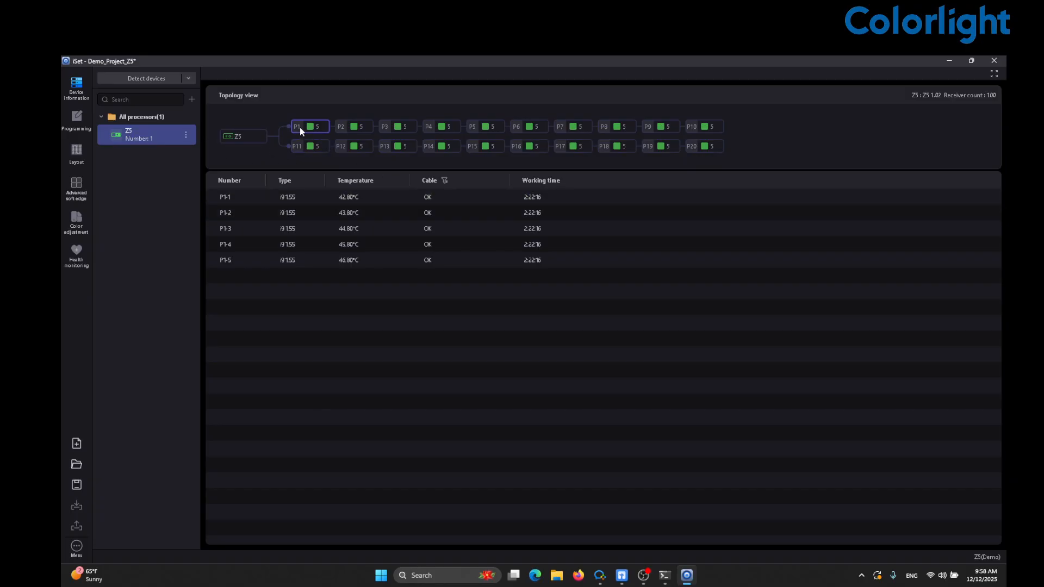
{"action": "left_click", "coordinate": [231, 138]}
Add an ICND2165+ICN2018-3018_120Hz cabinet to port P1 in the layout, placed near the canvas origin at about X 2, Y 0.
{"action": "left_click", "coordinate": [80, 153]}
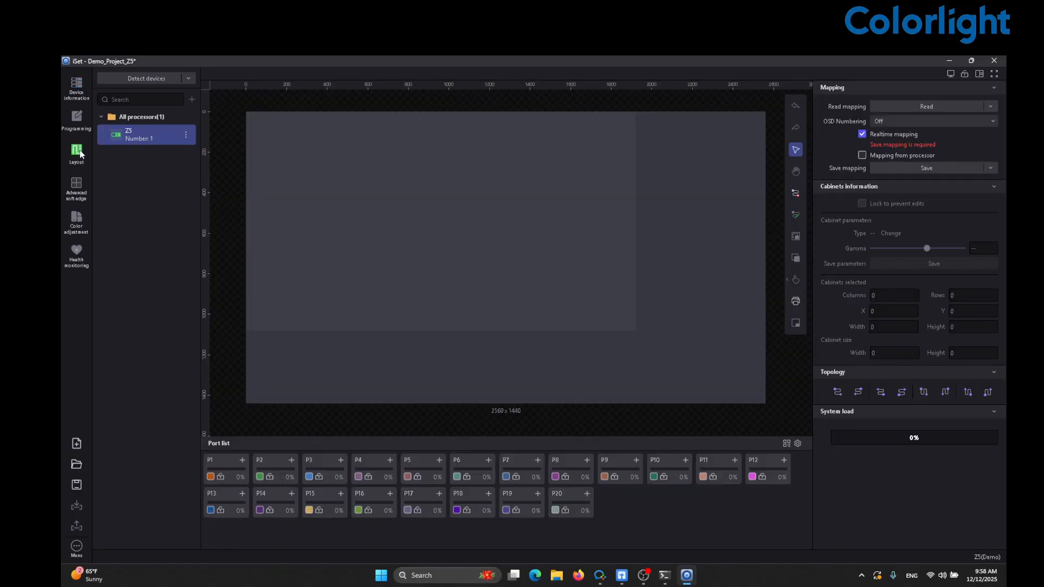
{"action": "left_click", "coordinate": [243, 460]}
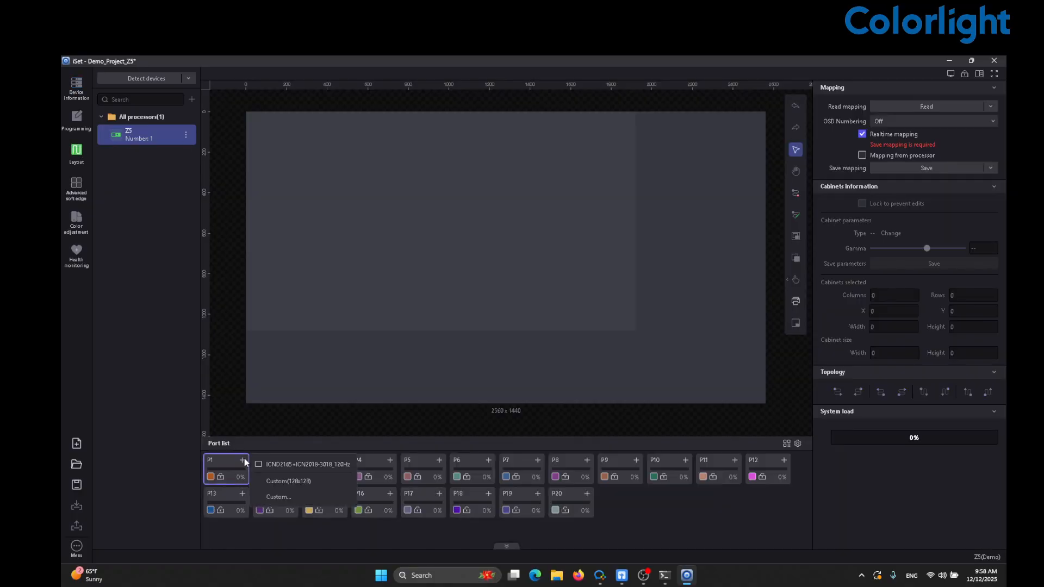
{"action": "left_click", "coordinate": [275, 465]}
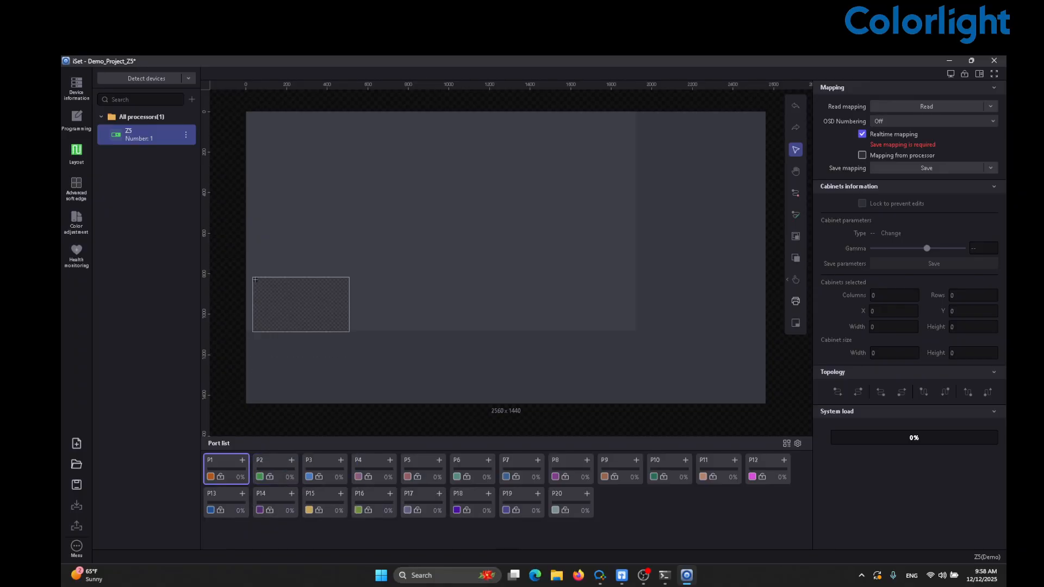
{"action": "left_click", "coordinate": [249, 115]}
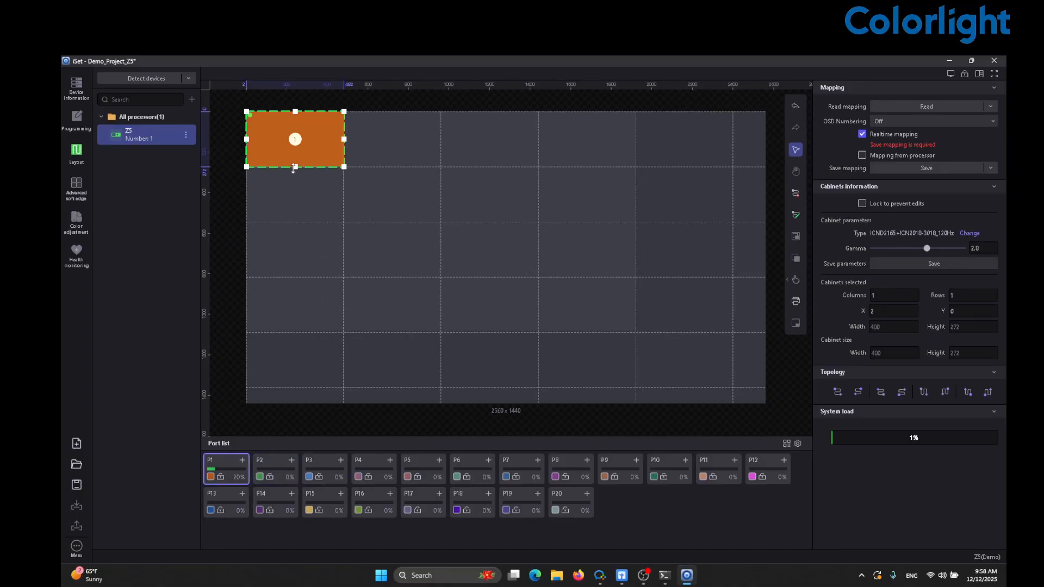
Extend the P1 cabinet downward into a single column of four rows.
{"action": "left_click", "coordinate": [293, 168]}
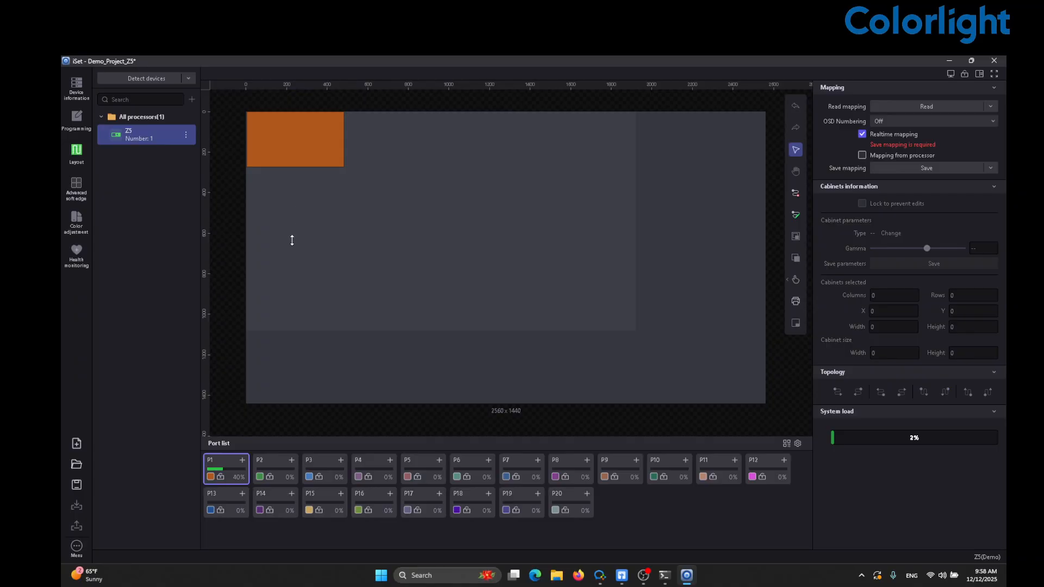
{"action": "left_click_drag", "start_coordinate": [292, 240], "coordinate": [289, 327]}
{"action": "left_click", "coordinate": [448, 332]}
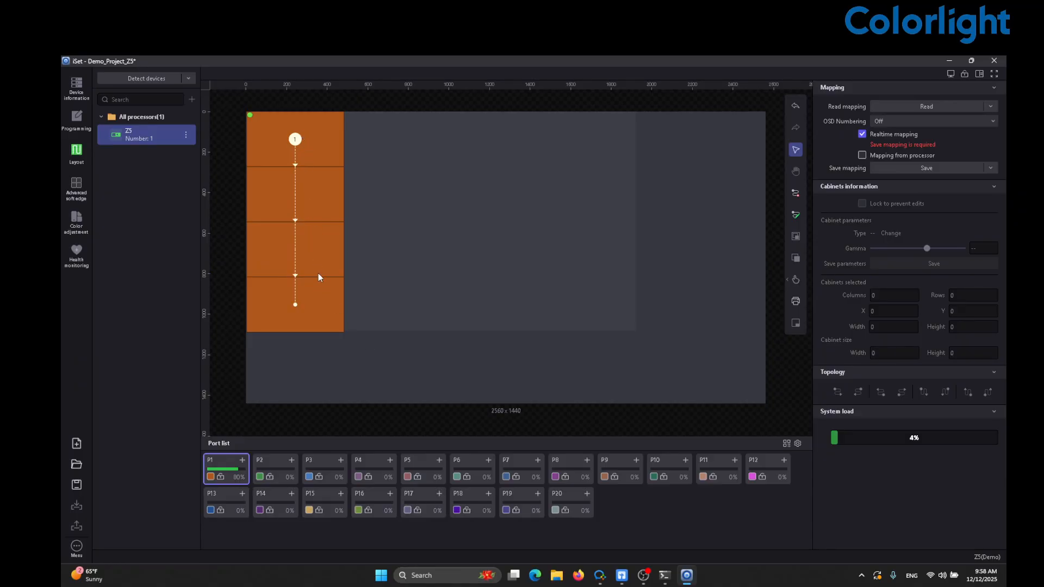
Move the four-cabinet P1 column to X 0, Y 0, flush with the canvas origin.
{"action": "left_click_drag", "start_coordinate": [355, 348], "coordinate": [272, 112]}
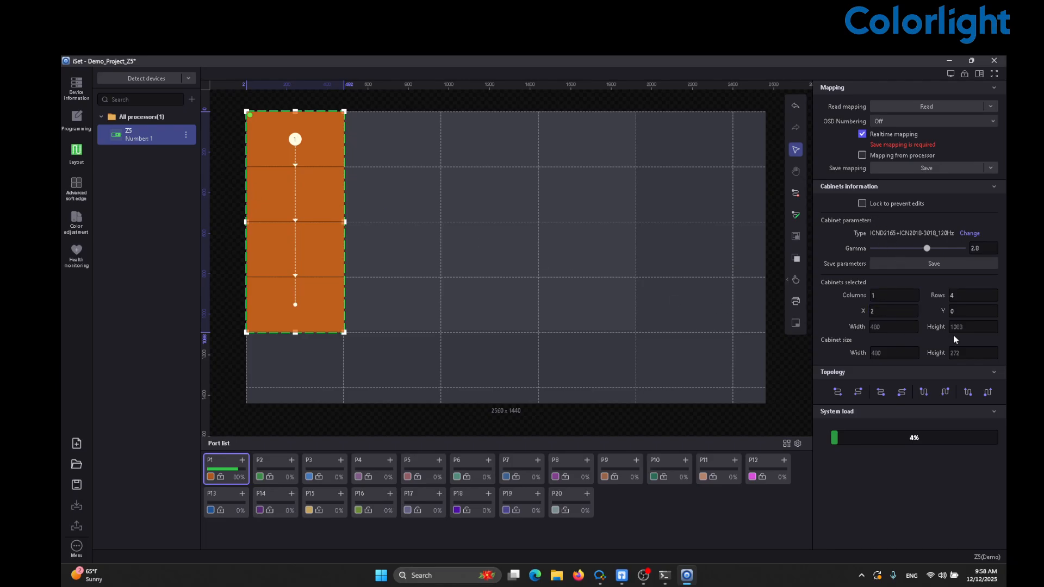
{"action": "left_click", "coordinate": [435, 235]}
{"action": "left_click", "coordinate": [311, 322]}
{"action": "left_click", "coordinate": [446, 310]}
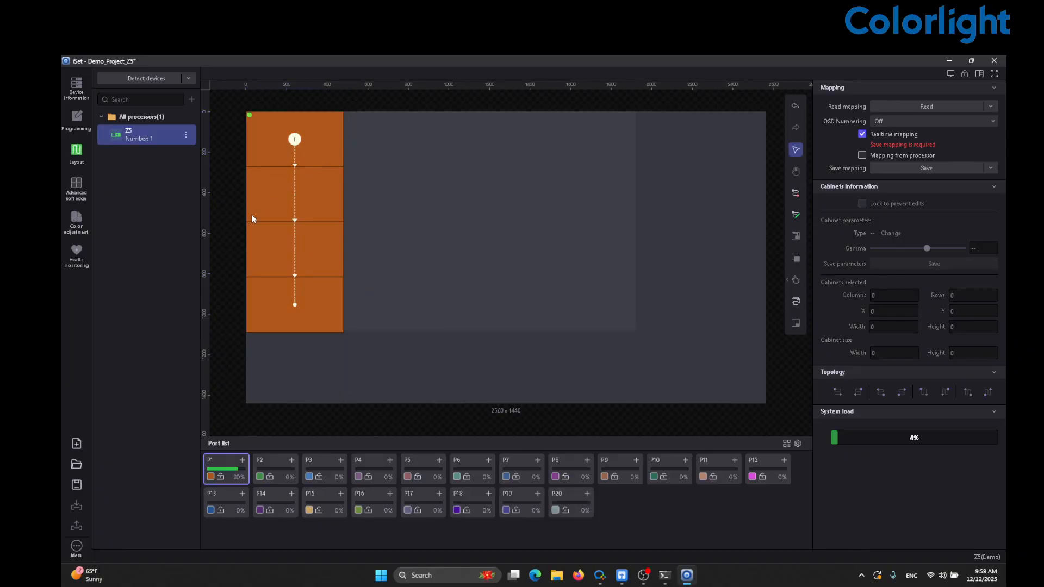
Select the whole P1 column to check its rows, position and overall dimensions.
{"action": "left_click_drag", "start_coordinate": [232, 131], "coordinate": [368, 328]}
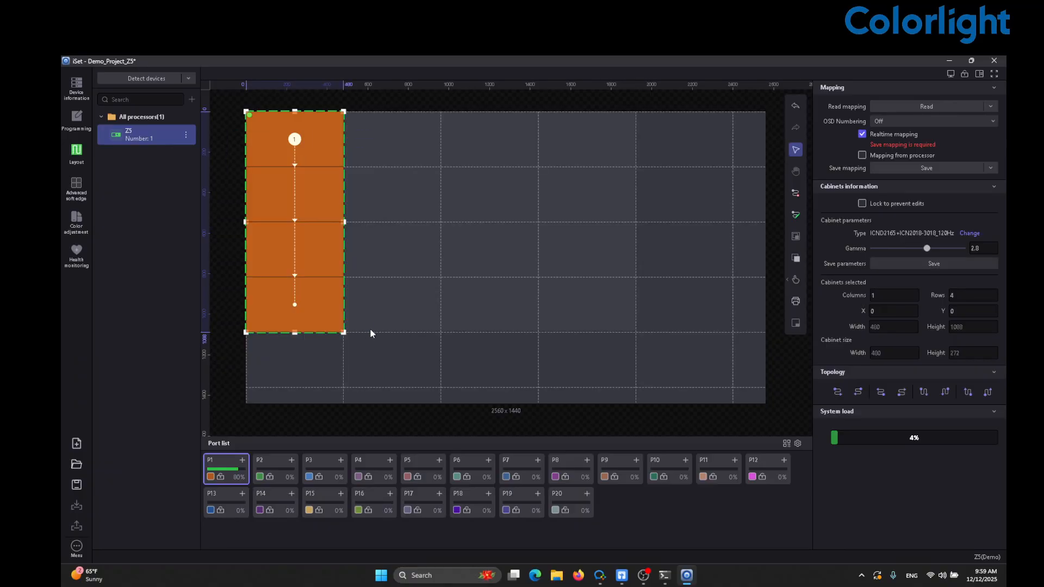
{"action": "left_click", "coordinate": [370, 329]}
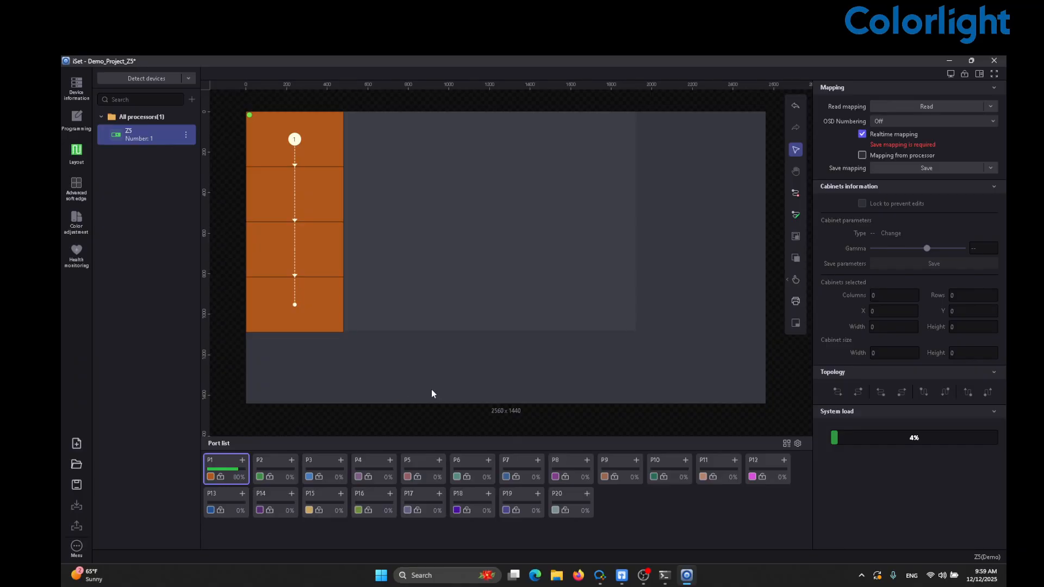
{"action": "left_click", "coordinate": [311, 162]}
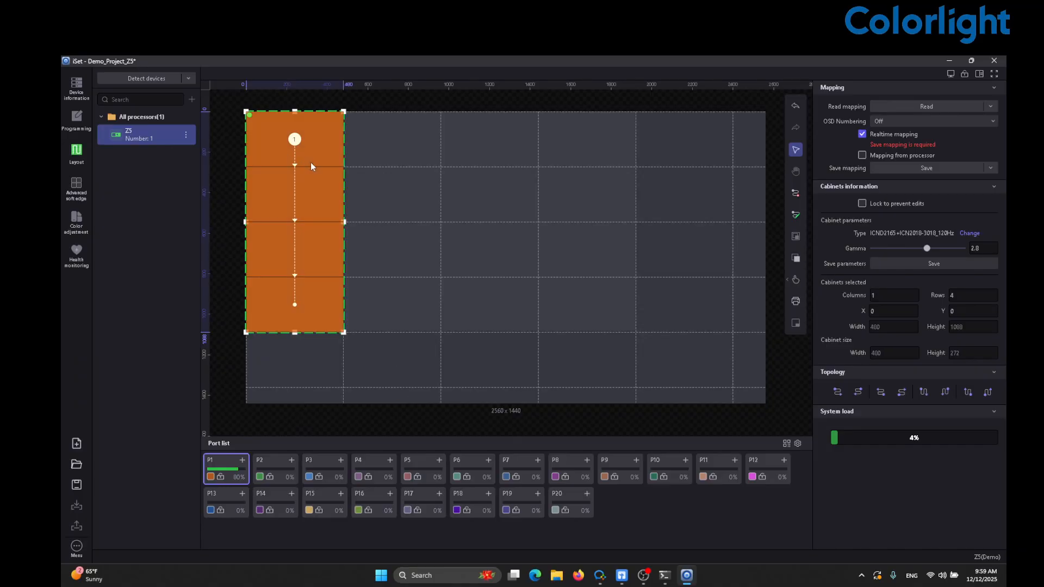
{"action": "left_click", "coordinate": [383, 166]}
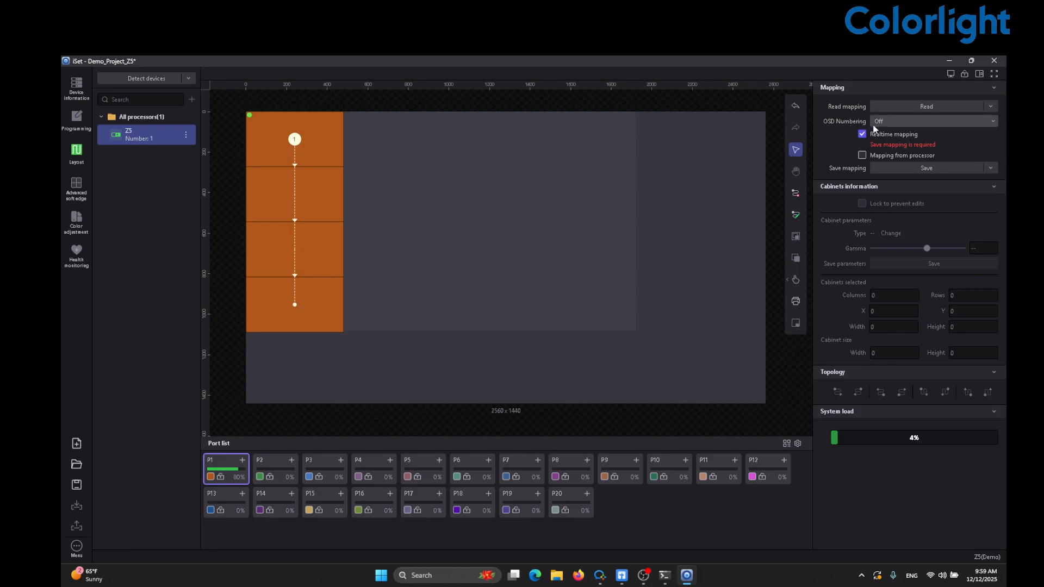
Set OSD numbering to Number by port and select port P1's cabinets.
{"action": "left_click", "coordinate": [883, 124]}
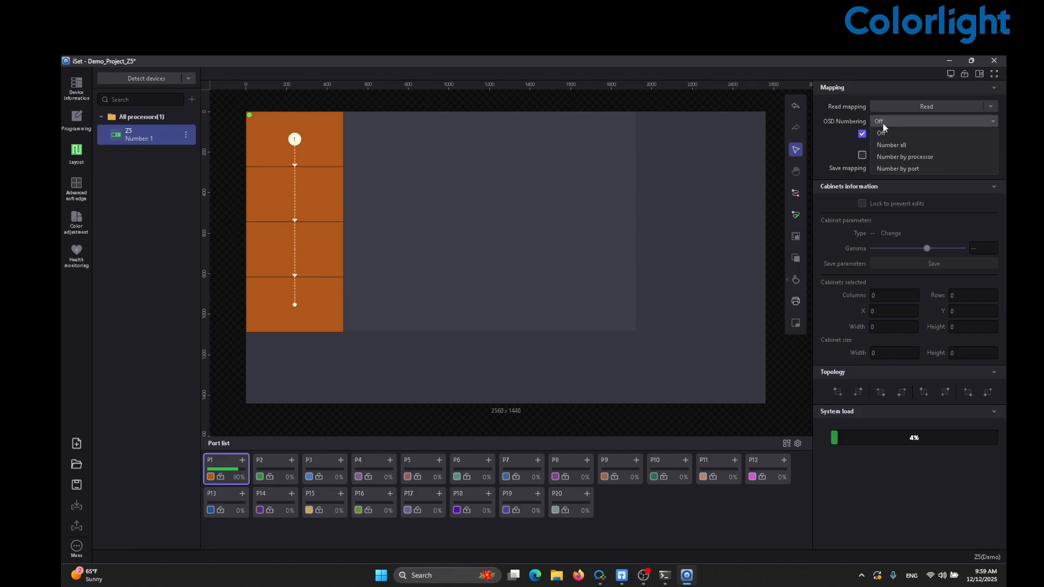
{"action": "left_click", "coordinate": [898, 169]}
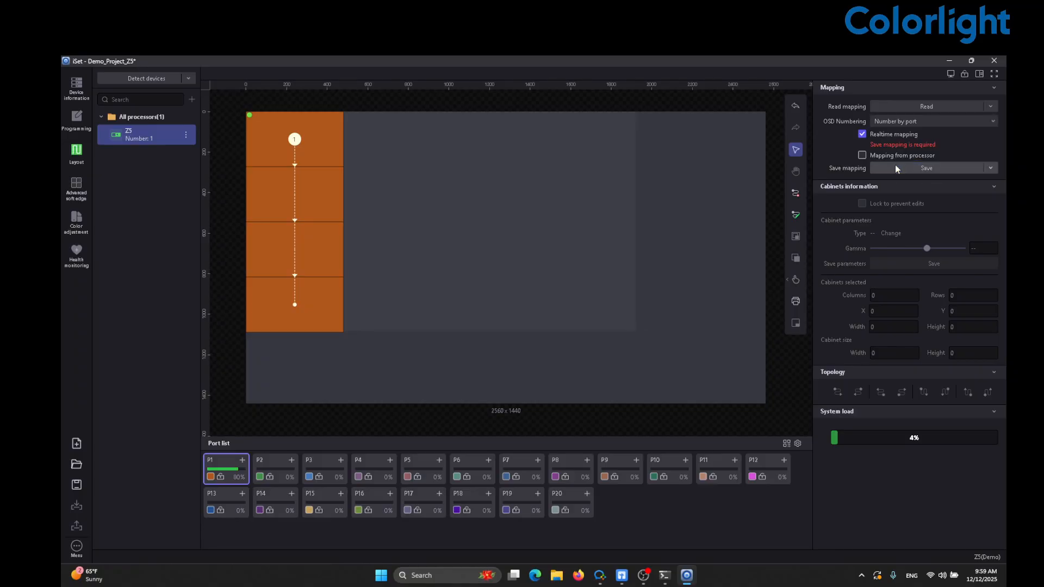
{"action": "left_click", "coordinate": [275, 467]}
{"action": "left_click", "coordinate": [224, 461]}
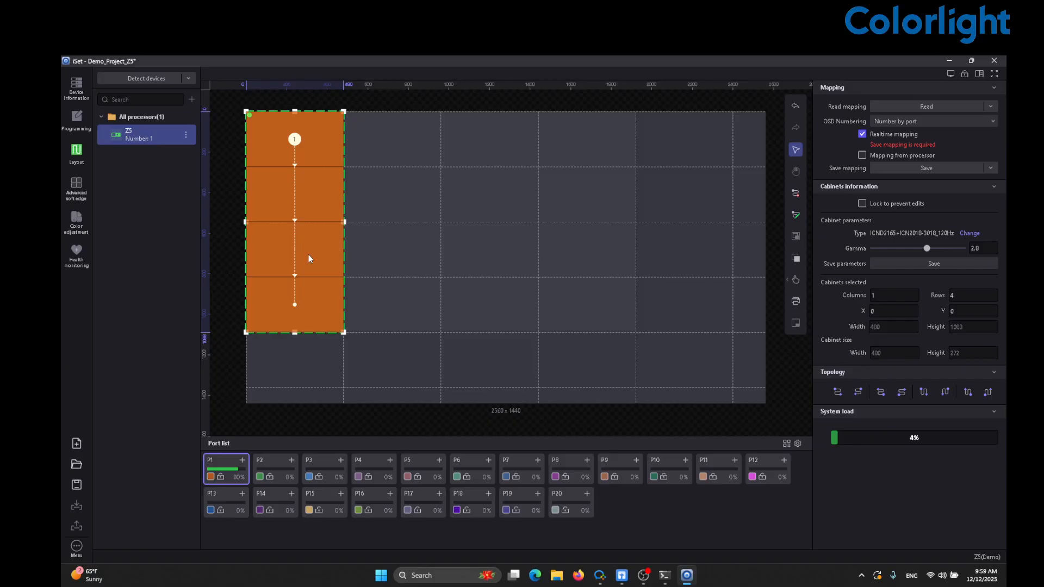
Select individual cabinets down the P1 column to examine the signal chain from the first cabinet to the last.
{"action": "left_click_drag", "start_coordinate": [426, 259], "coordinate": [352, 157]}
{"action": "left_click", "coordinate": [302, 145]}
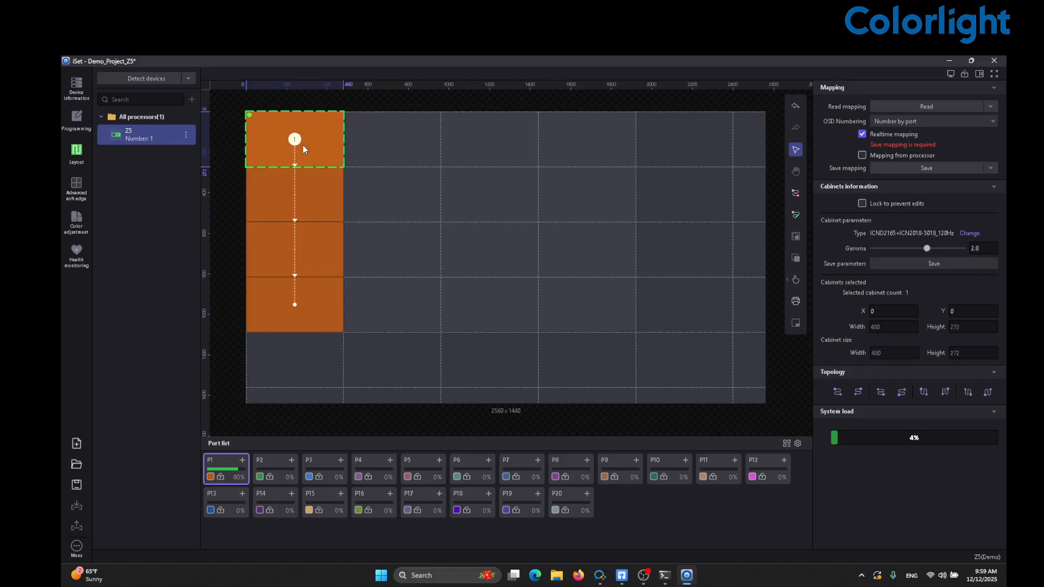
{"action": "left_click", "coordinate": [288, 180]}
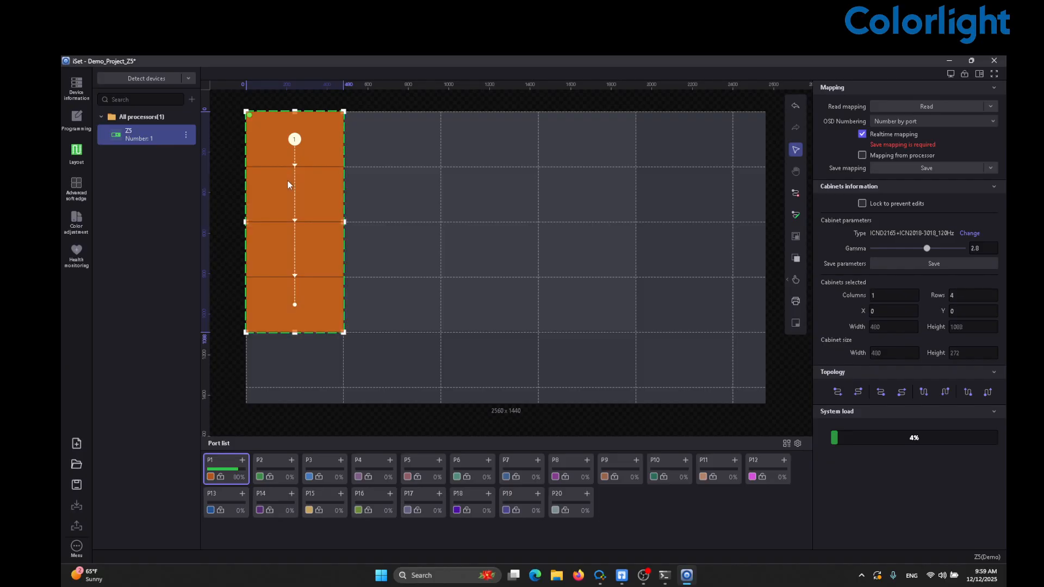
{"action": "left_click", "coordinate": [279, 237]}
{"action": "left_click", "coordinate": [287, 294]}
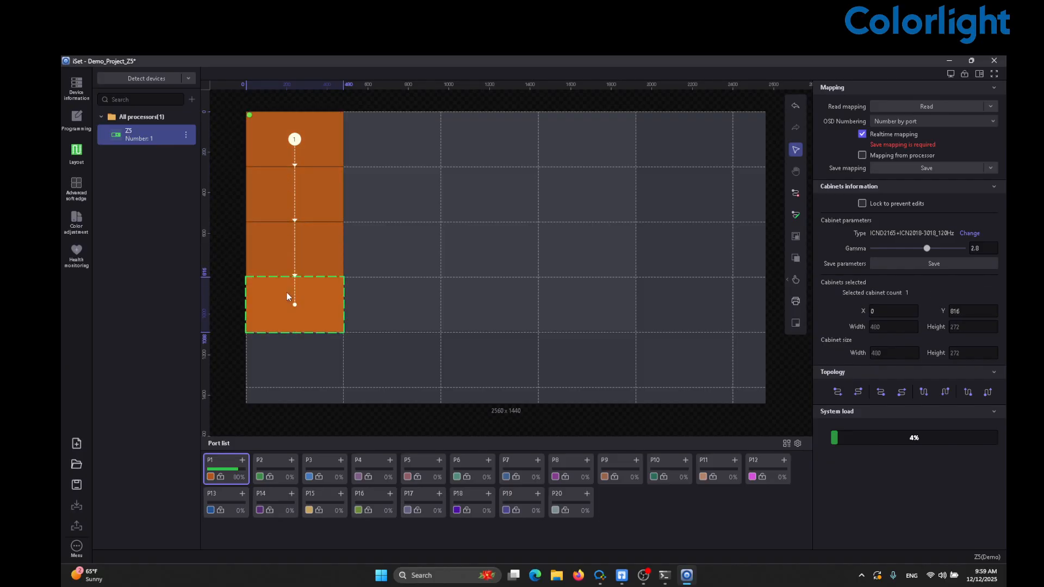
{"action": "left_click", "coordinate": [432, 254]}
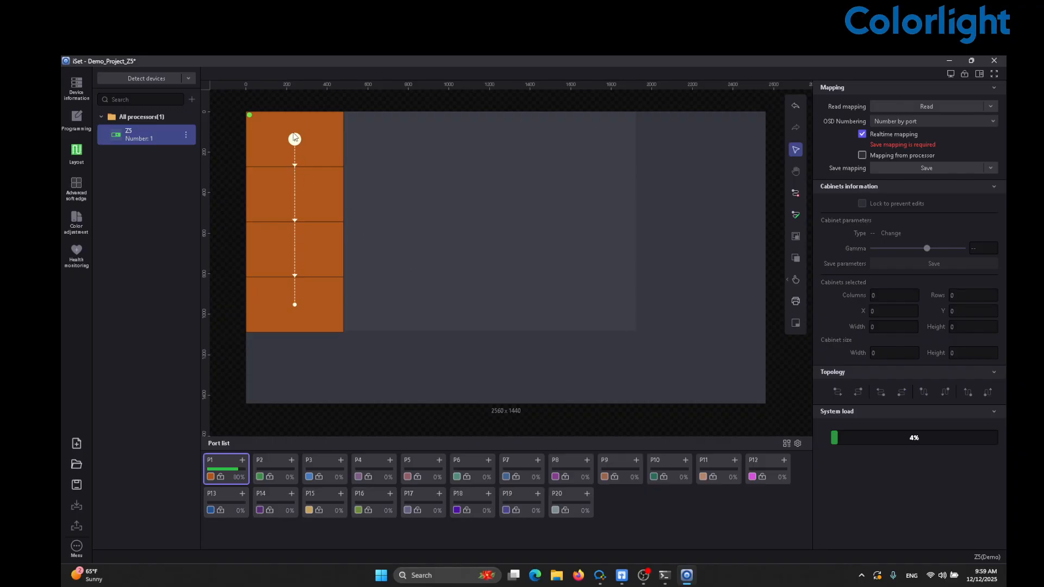
Select the P1 column, try several preset topologies on it, and clear the port's topology.
{"action": "left_click_drag", "start_coordinate": [365, 348], "coordinate": [283, 147]}
{"action": "left_click", "coordinate": [847, 392]}
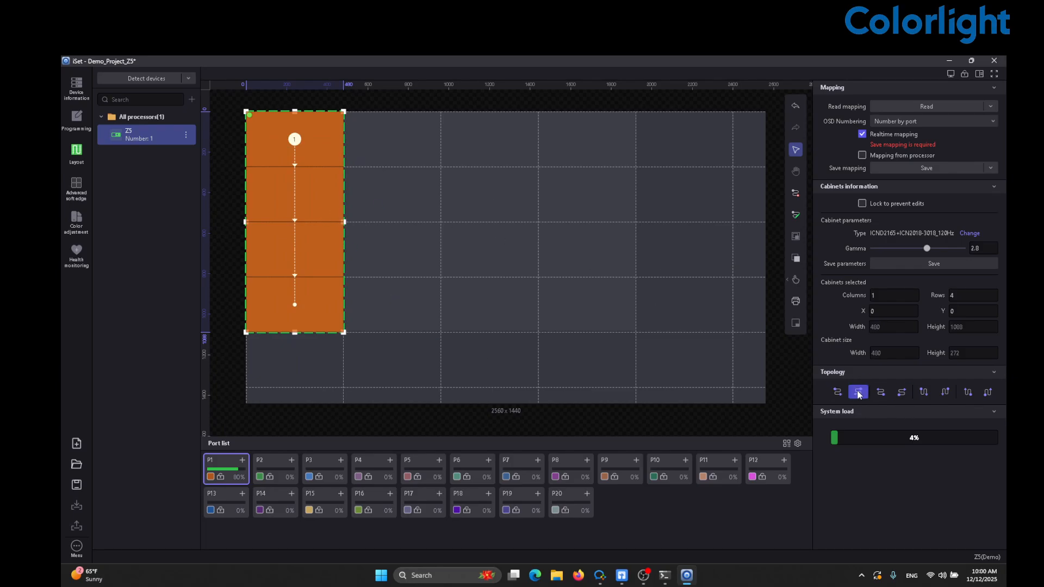
{"action": "left_click", "coordinate": [859, 393]}
{"action": "left_click", "coordinate": [882, 394]}
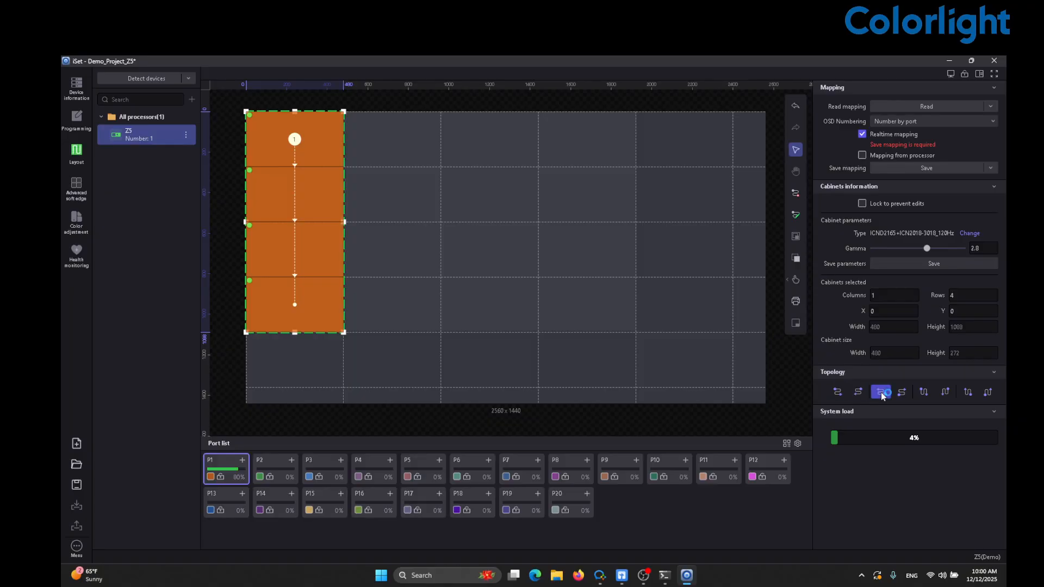
{"action": "left_click", "coordinate": [946, 393]}
{"action": "left_click", "coordinate": [903, 392]}
{"action": "left_click", "coordinate": [797, 194]}
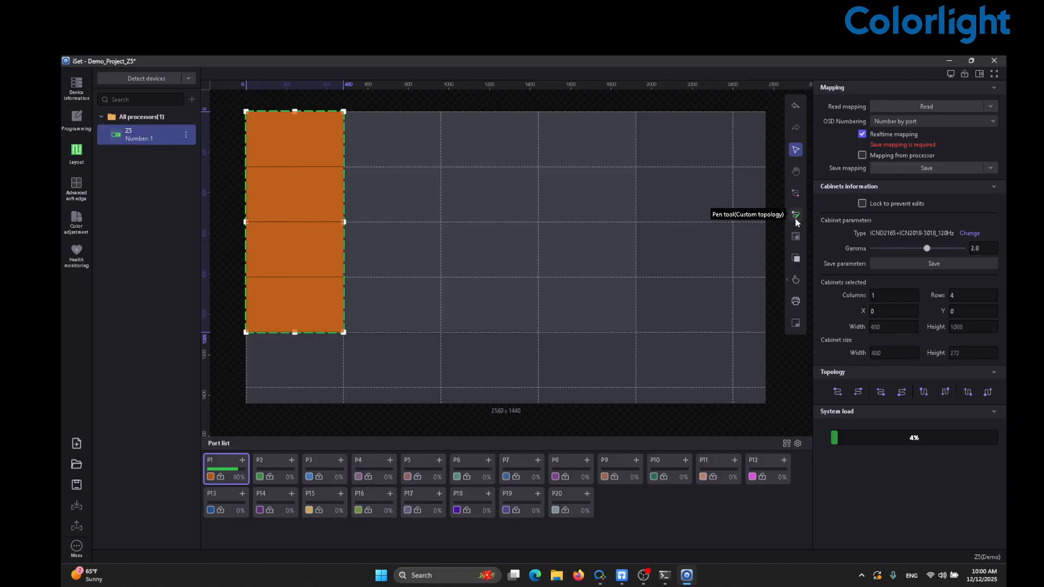
Draw a custom P1 topology with the Pen tool from the second cabinet down to the lowest, ending on the top cabinet.
{"action": "left_click", "coordinate": [797, 221]}
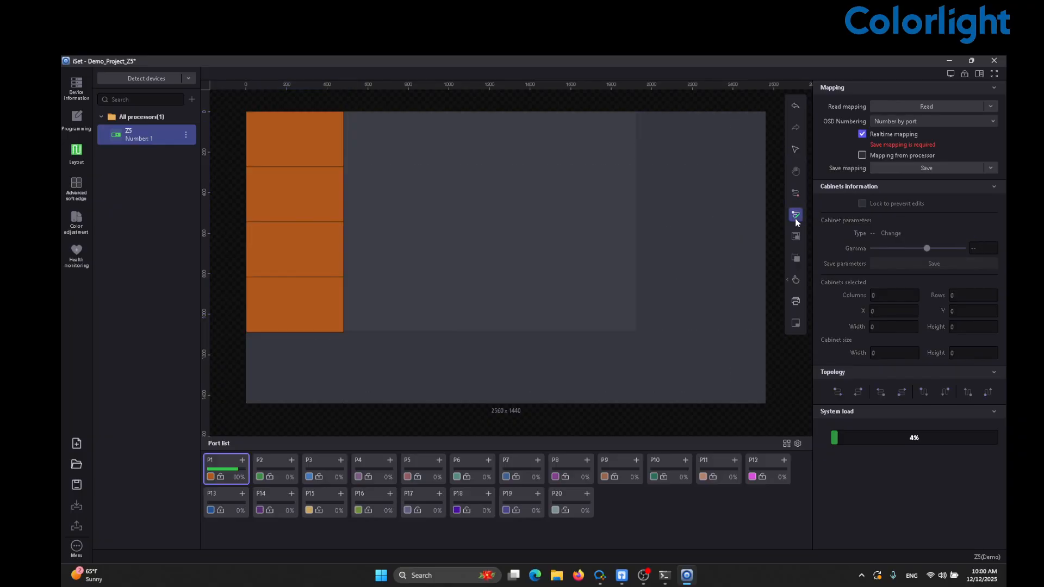
{"action": "left_click", "coordinate": [303, 203]}
{"action": "left_click", "coordinate": [303, 243]}
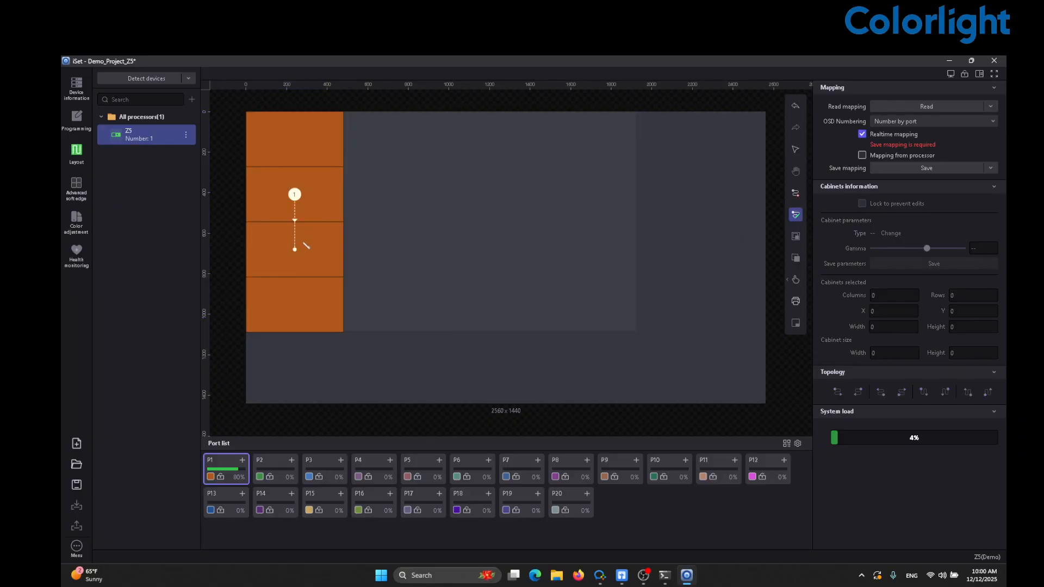
{"action": "left_click", "coordinate": [296, 303]}
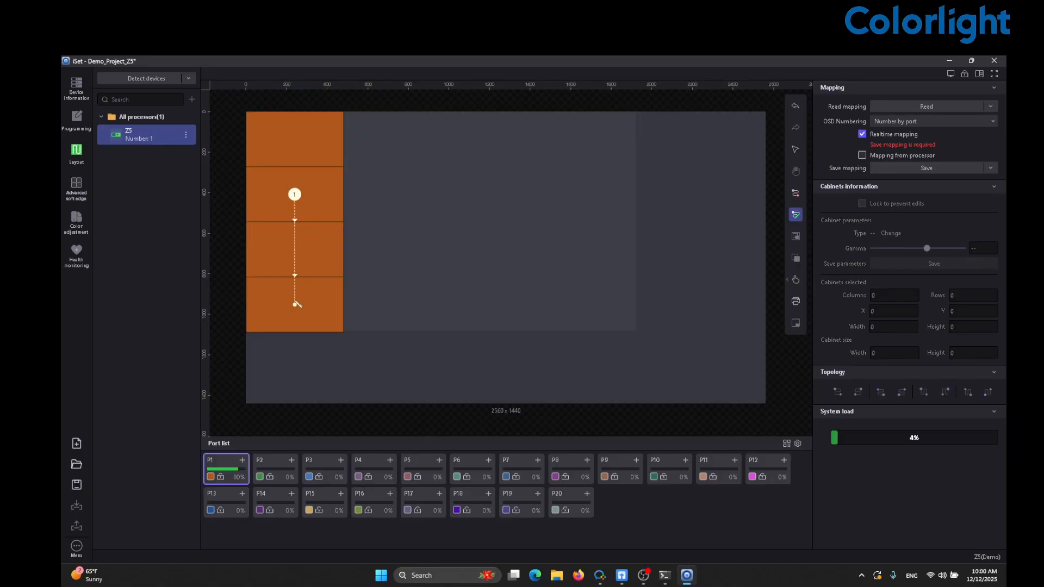
{"action": "left_click", "coordinate": [320, 147]}
Clear port P1's topology and draw a custom one from the bottom cabinet straight up to the top cabinet.
{"action": "left_click", "coordinate": [796, 194]}
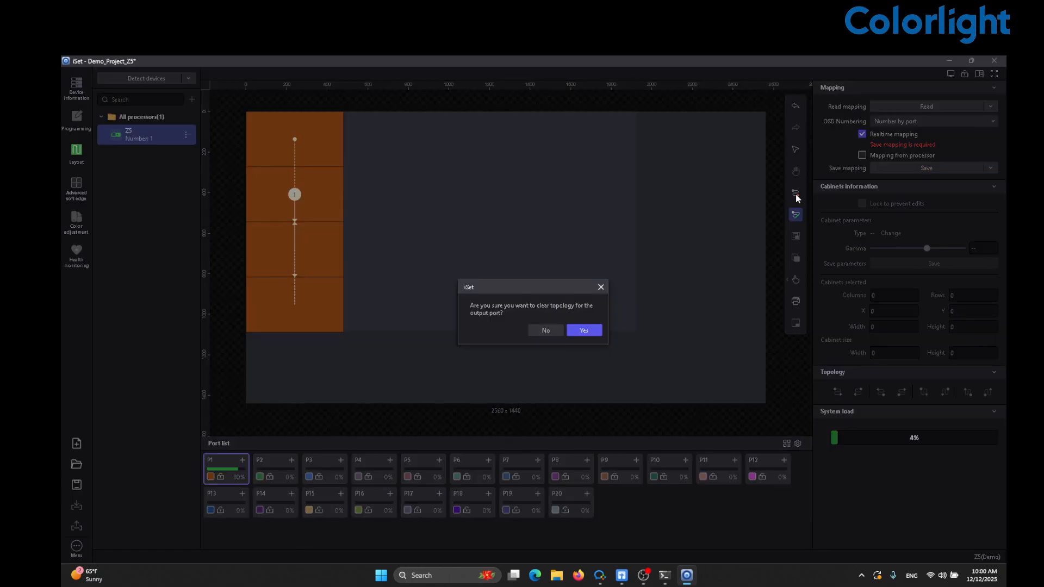
{"action": "left_click", "coordinate": [592, 332]}
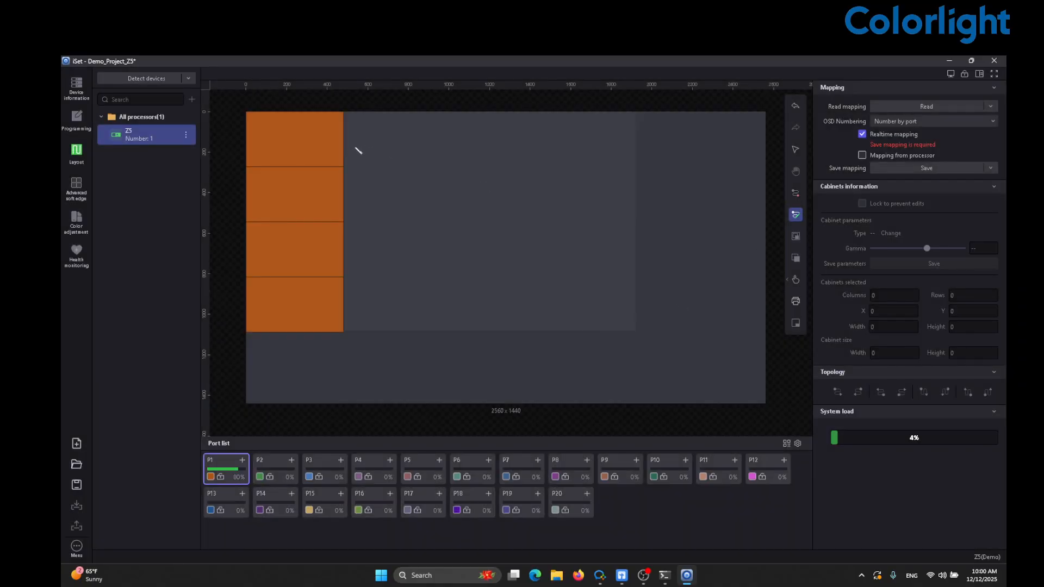
{"action": "left_click", "coordinate": [308, 308]}
{"action": "left_click", "coordinate": [304, 262]}
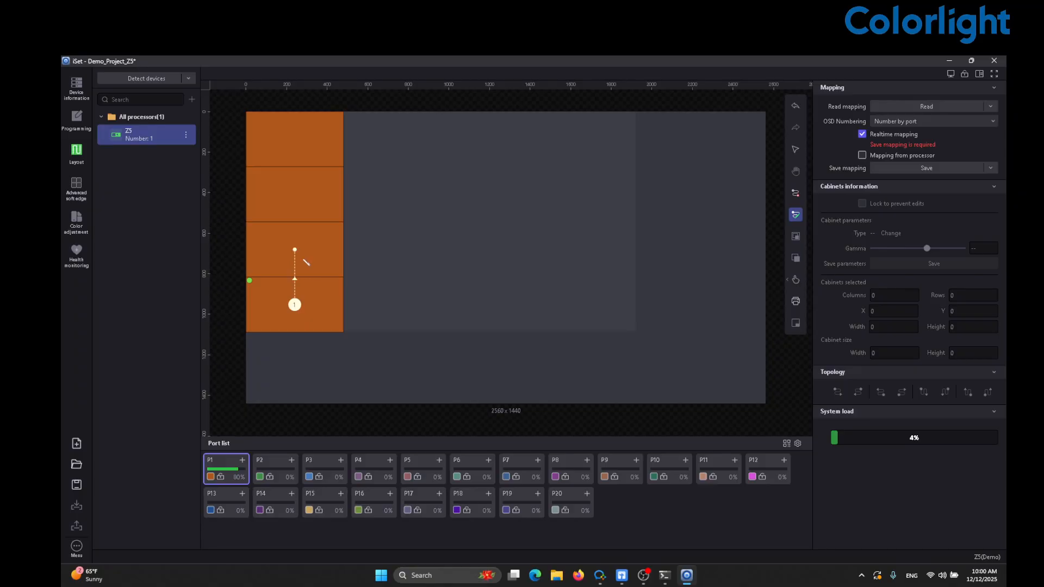
{"action": "left_click", "coordinate": [309, 206]}
{"action": "left_click", "coordinate": [312, 137]}
{"action": "key", "text": "Escape"}
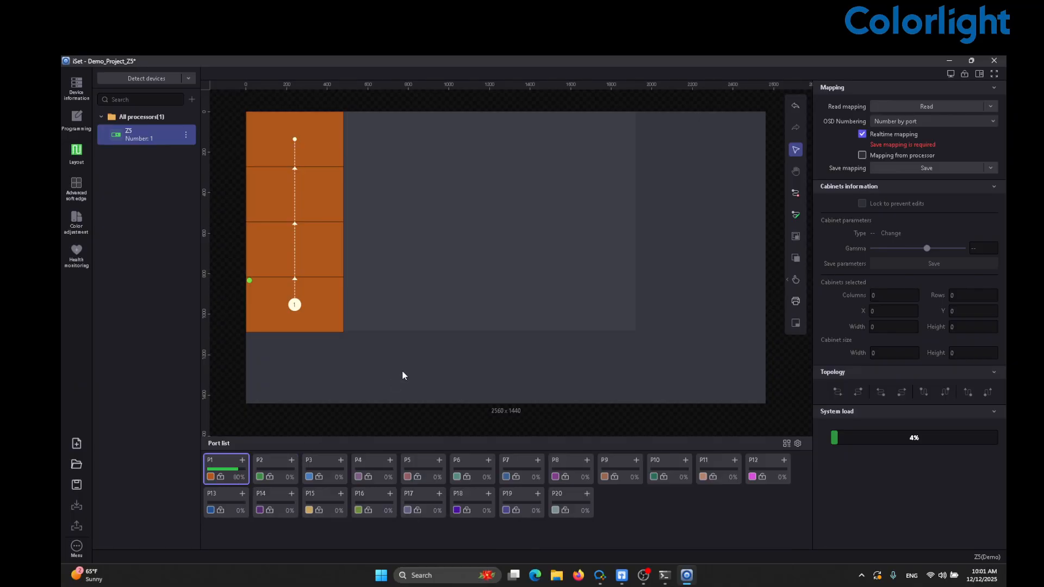
Set the network output color depth to 10bit and check port P1's load in the layout.
{"action": "left_click", "coordinate": [80, 116]}
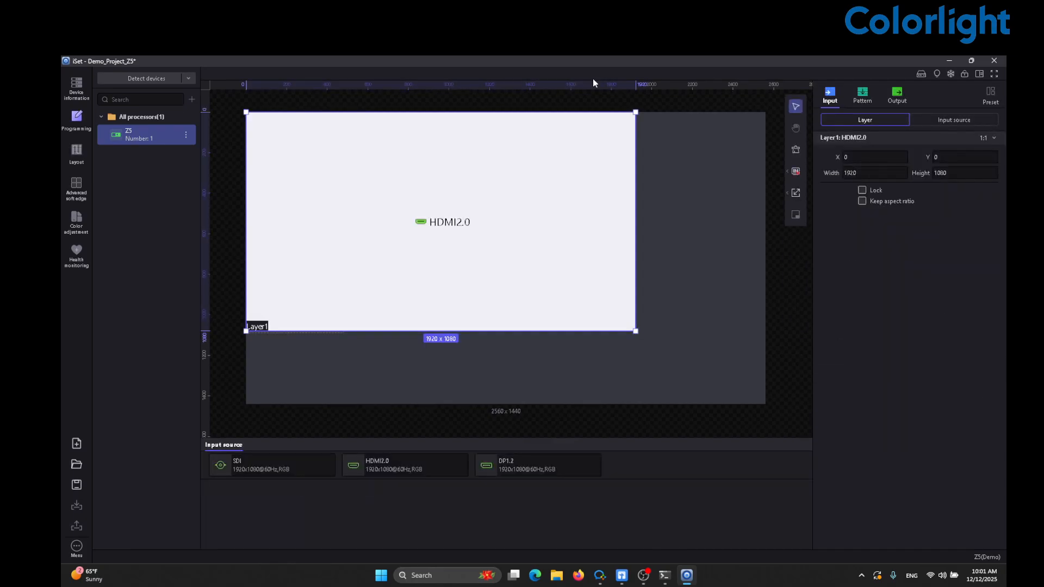
{"action": "left_click", "coordinate": [899, 101]}
{"action": "left_click", "coordinate": [920, 124]}
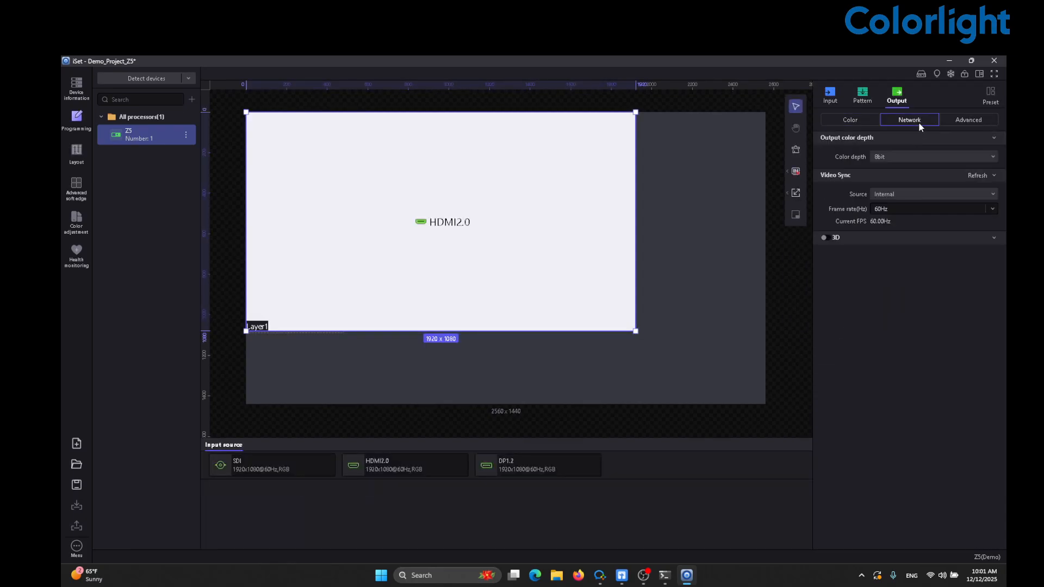
{"action": "left_click", "coordinate": [900, 155]}
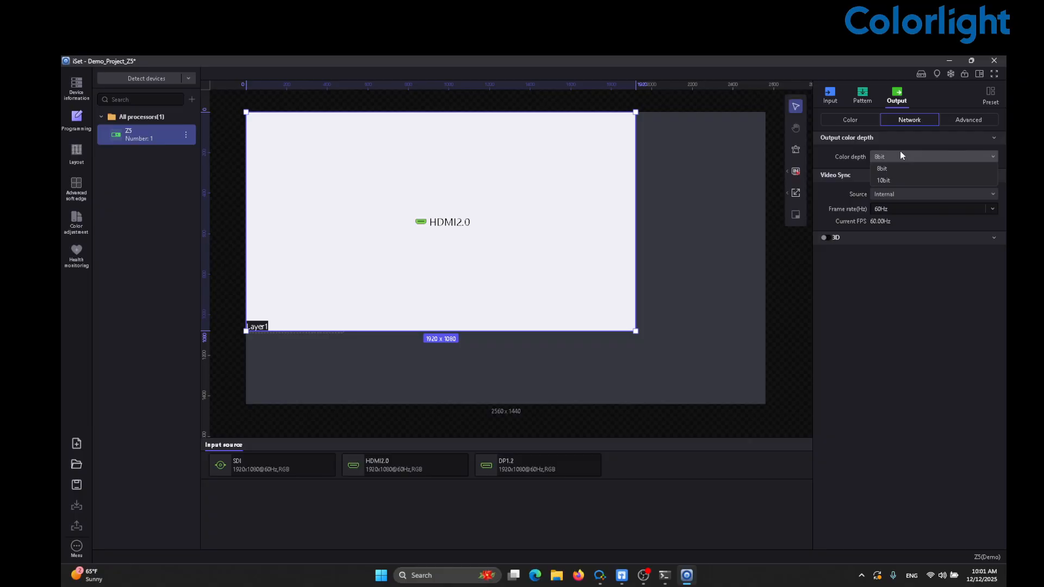
{"action": "left_click", "coordinate": [887, 181]}
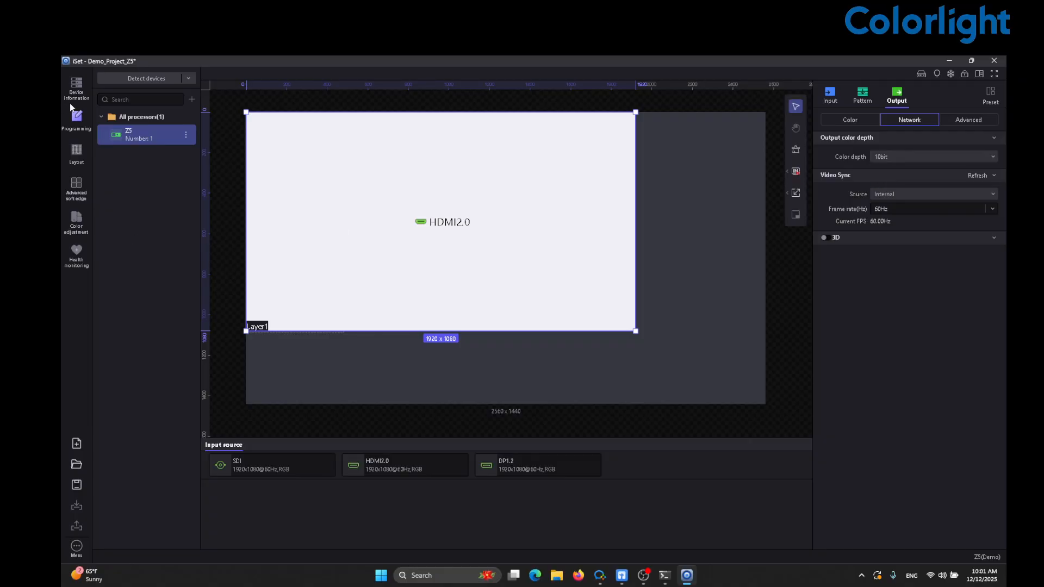
{"action": "left_click", "coordinate": [76, 152]}
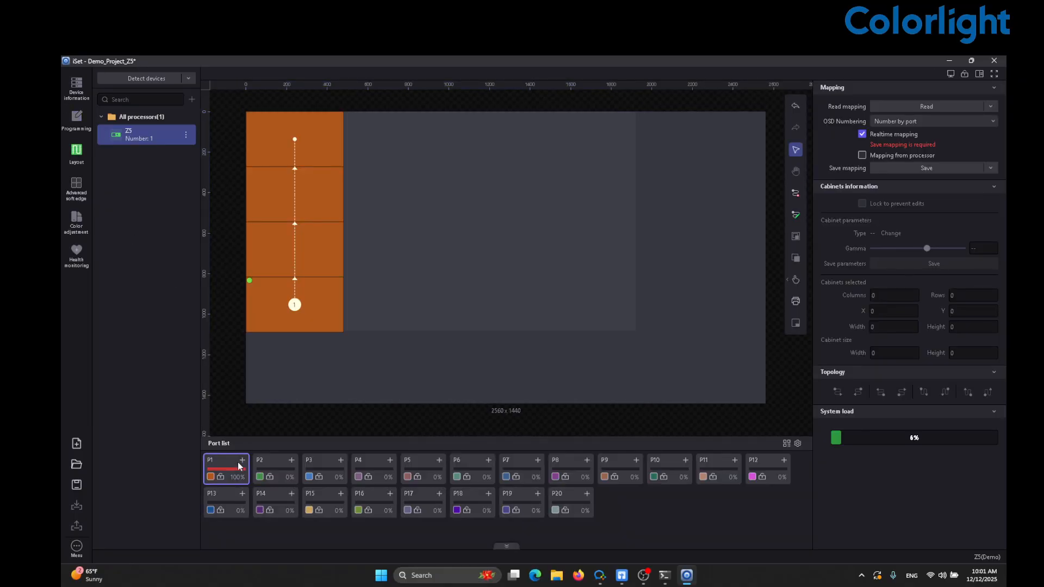
Set the output color depth back to 8bit and return to the cabinet layout.
{"action": "left_click", "coordinate": [77, 116]}
{"action": "left_click", "coordinate": [915, 155]}
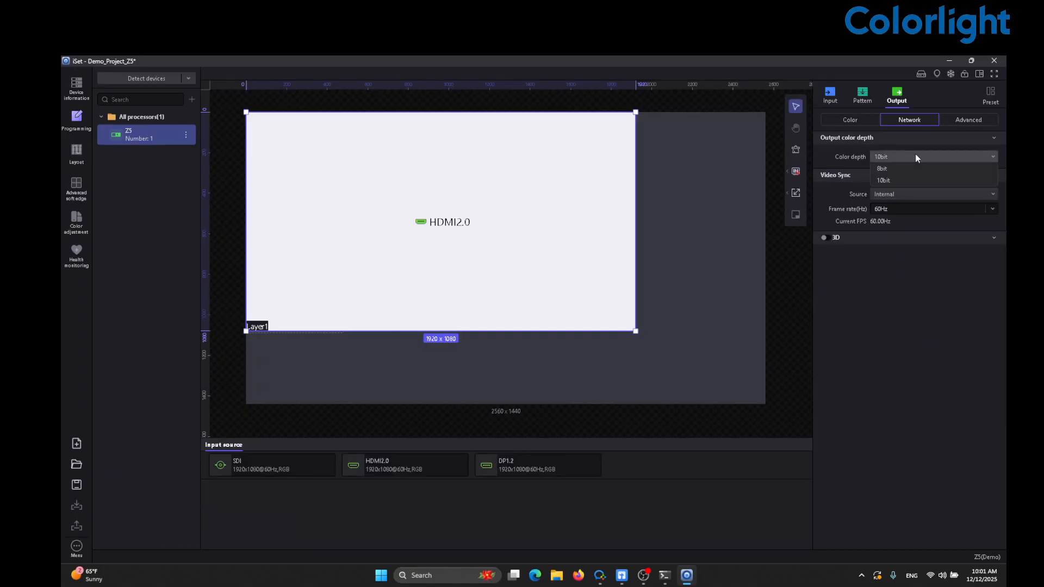
{"action": "left_click", "coordinate": [898, 168]}
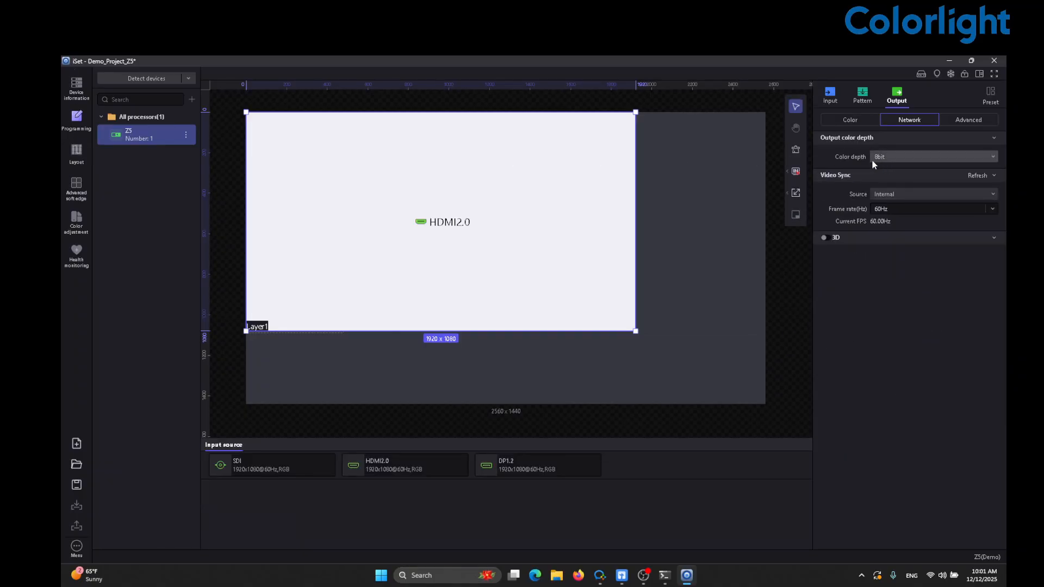
{"action": "left_click", "coordinate": [76, 152]}
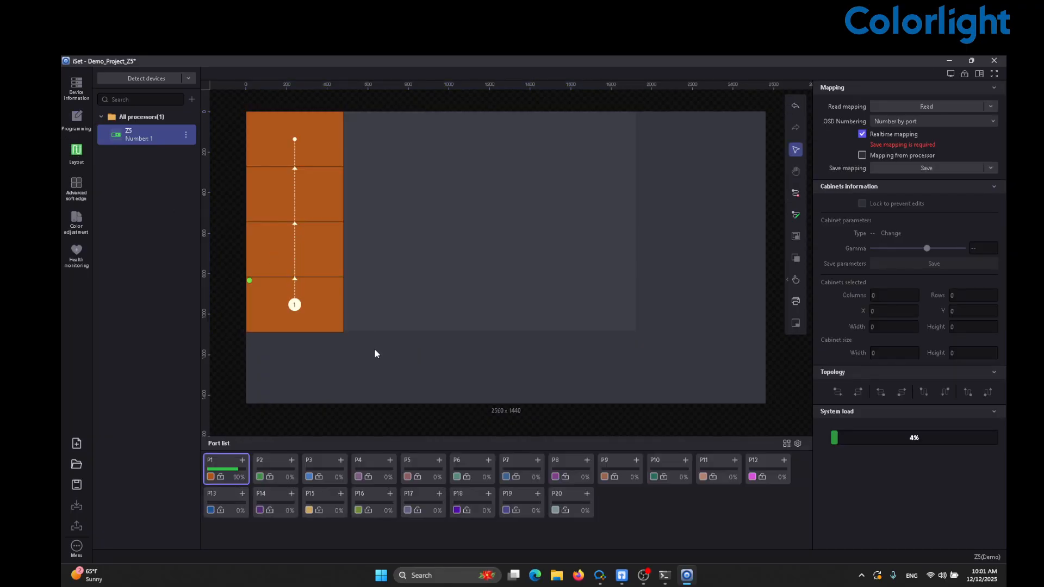
Examine the P1 column's cabinet information and compare the cabinet layout with the HDMI2.0 input layer.
{"action": "left_click_drag", "start_coordinate": [374, 349], "coordinate": [278, 151]}
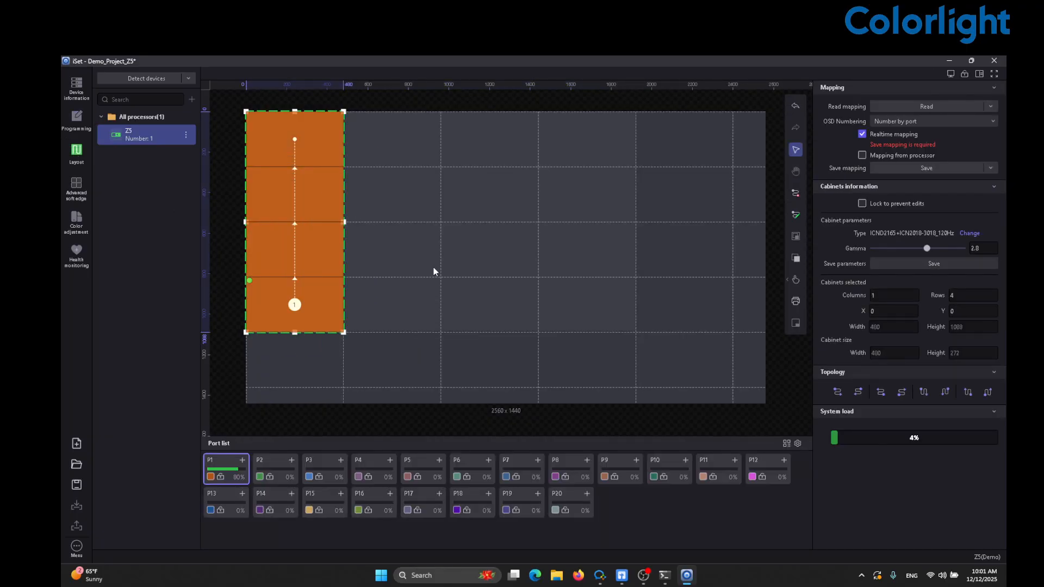
{"action": "left_click", "coordinate": [506, 327]}
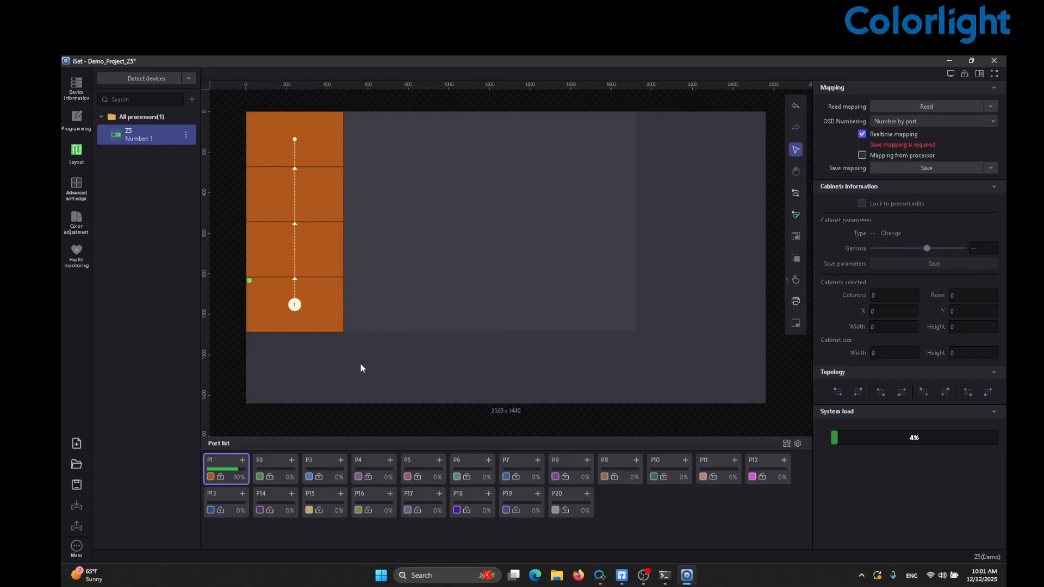
{"action": "left_click", "coordinate": [269, 459]}
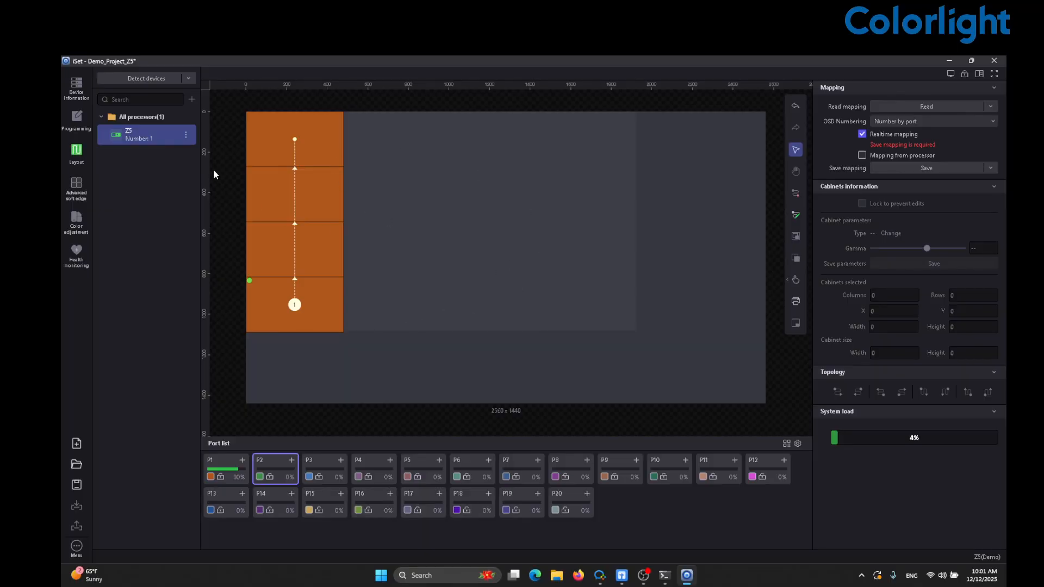
{"action": "left_click", "coordinate": [73, 109]}
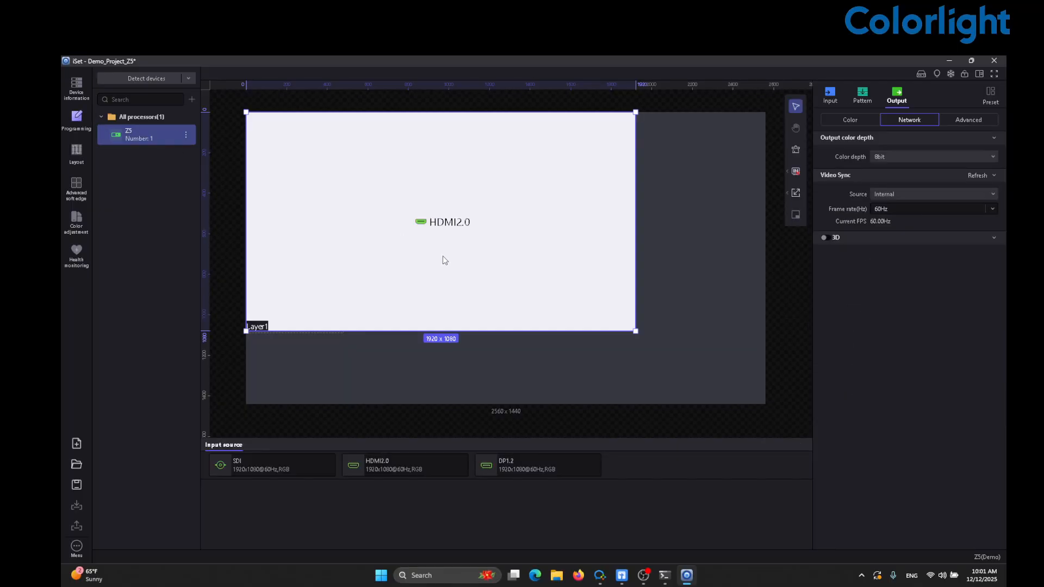
{"action": "left_click", "coordinate": [77, 151]}
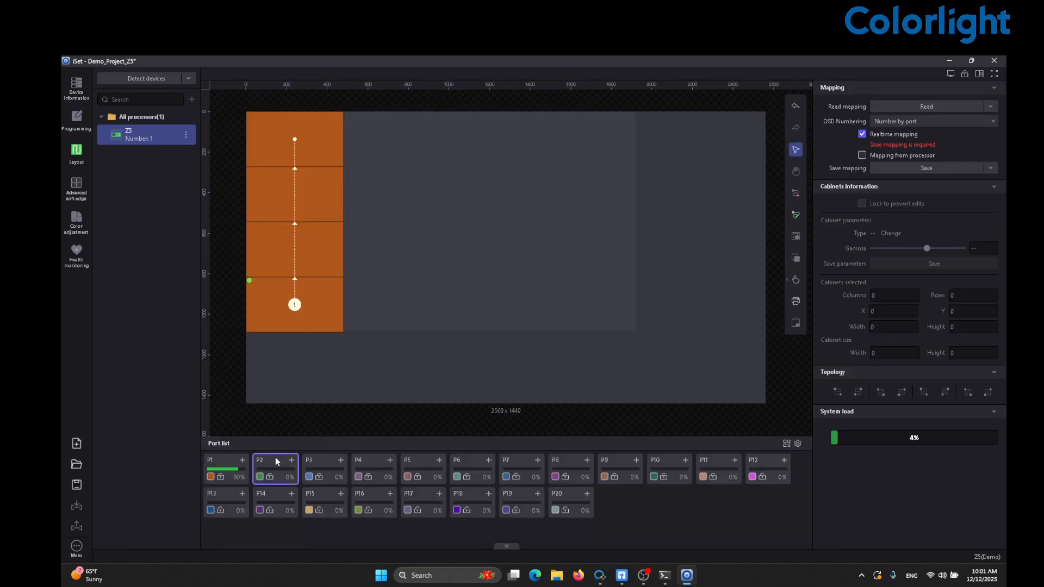
Copy the P1 cabinet column to port P2 and place it flush beside P1 at X 480, Y 0.
{"action": "left_click_drag", "start_coordinate": [379, 319], "coordinate": [263, 123]}
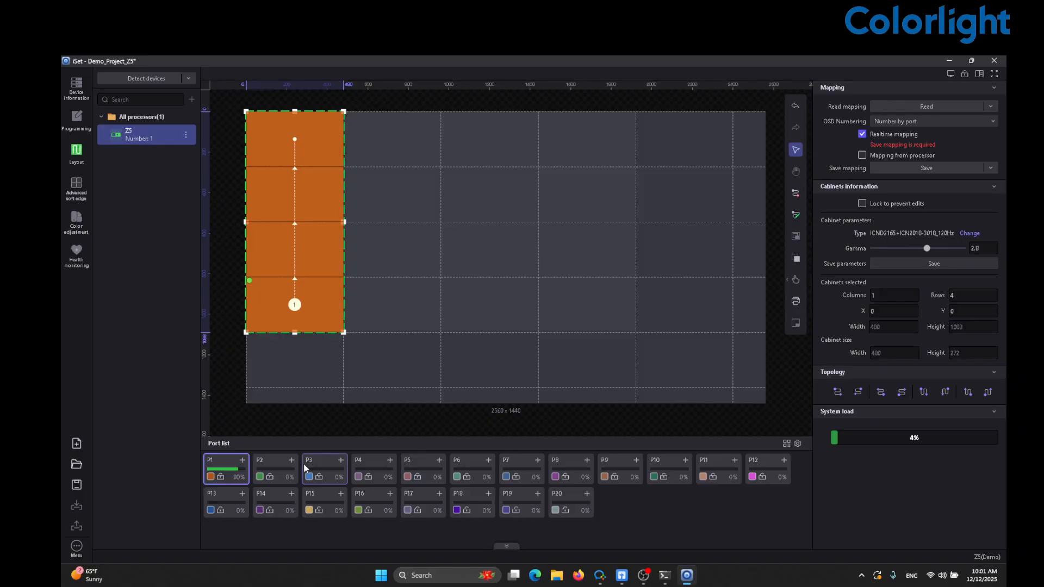
{"action": "left_click", "coordinate": [280, 461]}
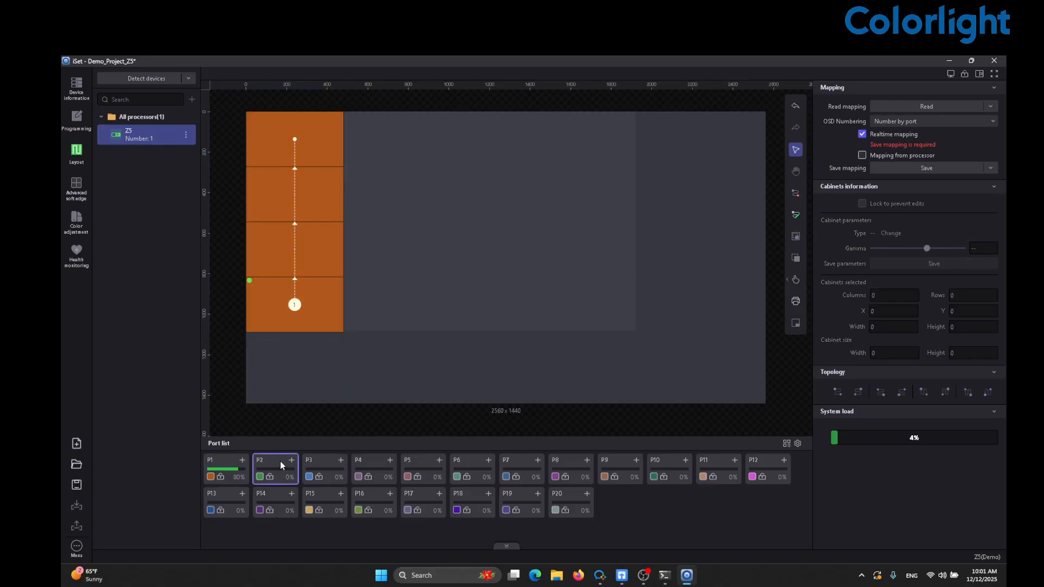
{"action": "left_click", "coordinate": [348, 119]}
{"action": "left_click_drag", "start_coordinate": [364, 135], "coordinate": [361, 133]}
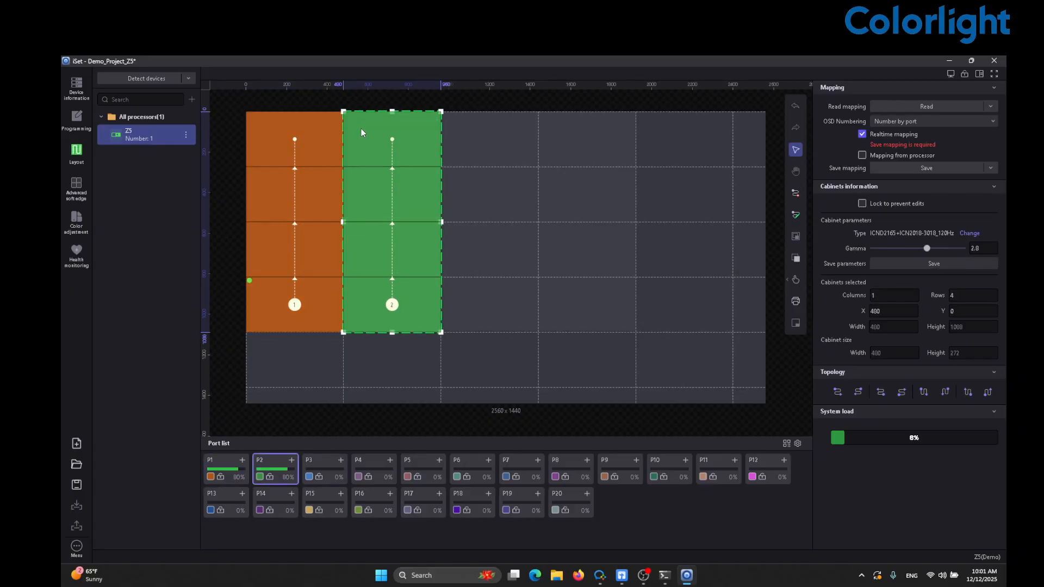
Paste the four-cabinet column onto port P3 and align it flush with the P2 column and the canvas's top edge.
{"action": "left_click", "coordinate": [326, 461]}
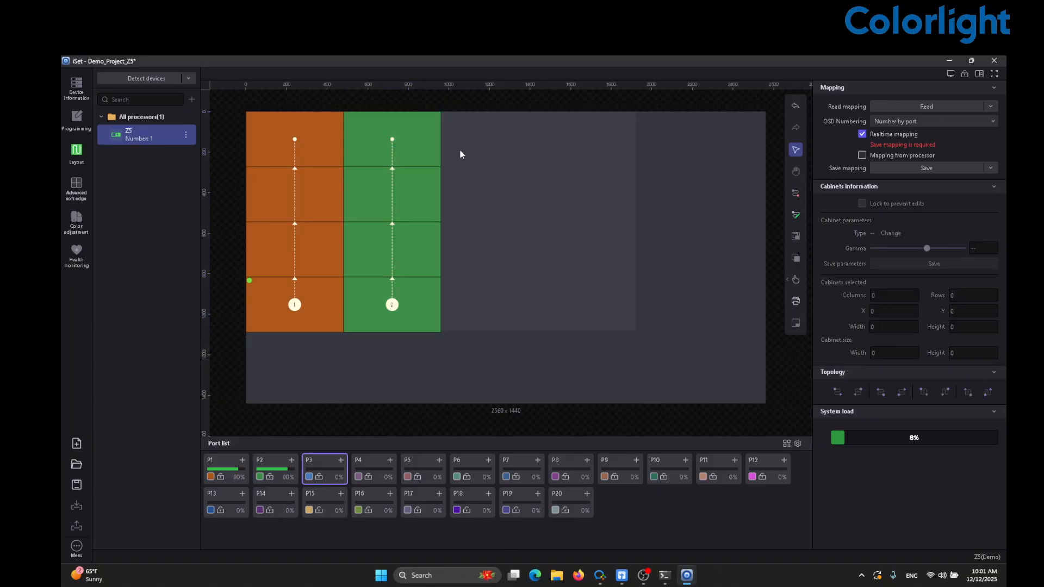
{"action": "left_click", "coordinate": [447, 120]}
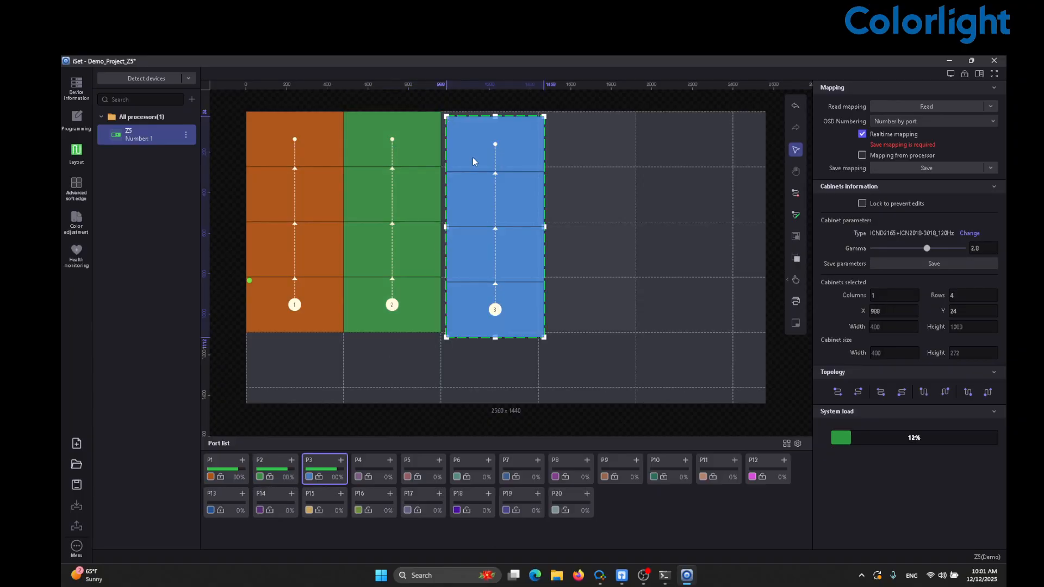
{"action": "left_click_drag", "start_coordinate": [472, 157], "coordinate": [466, 147]}
{"action": "left_click", "coordinate": [564, 150]}
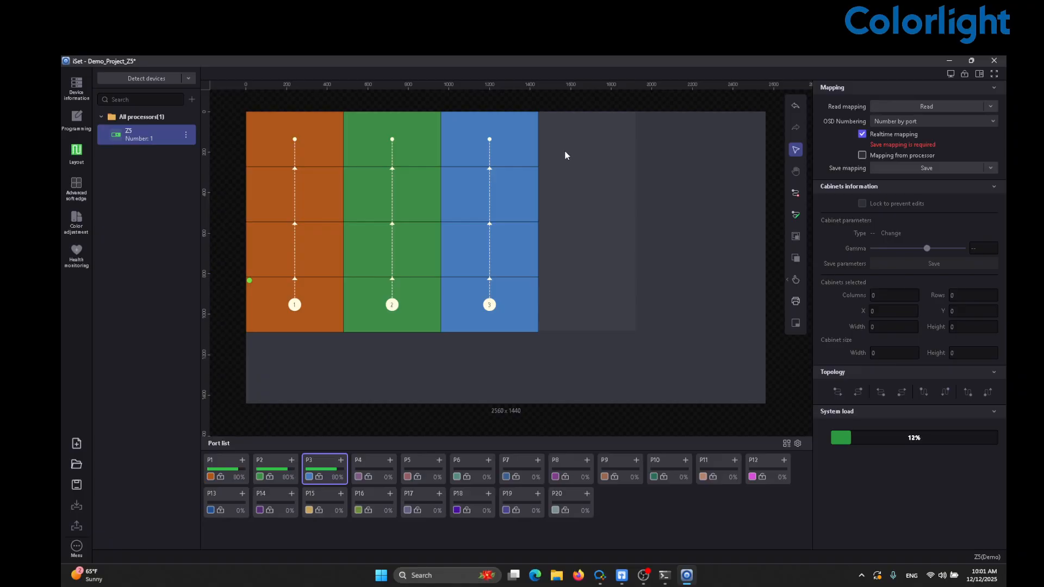
Paste the four-cabinet column onto port P4 and align it flush with the P3 column and the canvas's top edge.
{"action": "left_click", "coordinate": [375, 458]}
{"action": "left_click", "coordinate": [544, 119]}
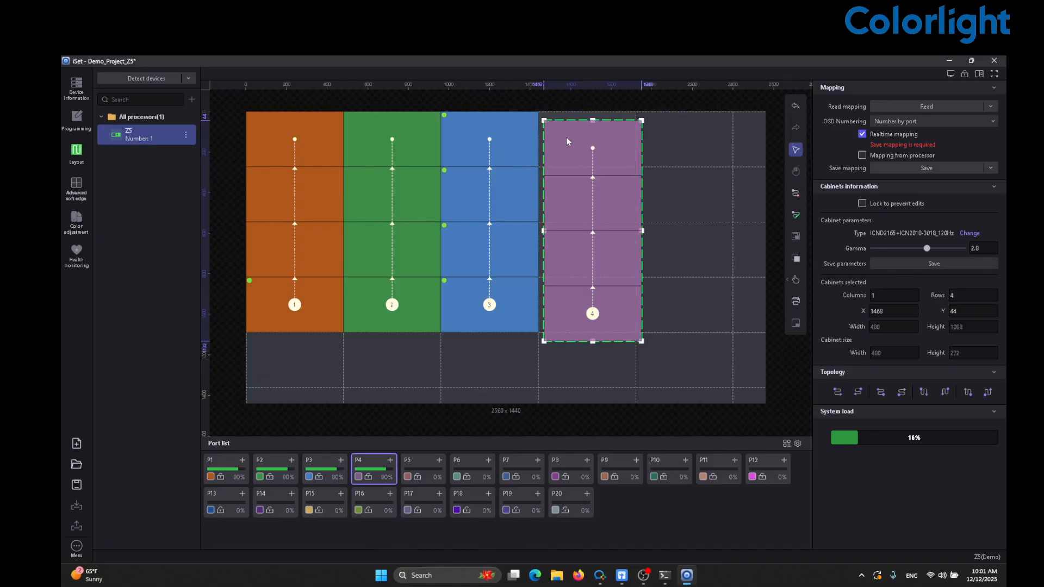
{"action": "left_click_drag", "start_coordinate": [568, 139], "coordinate": [565, 132]}
{"action": "left_click", "coordinate": [684, 204]}
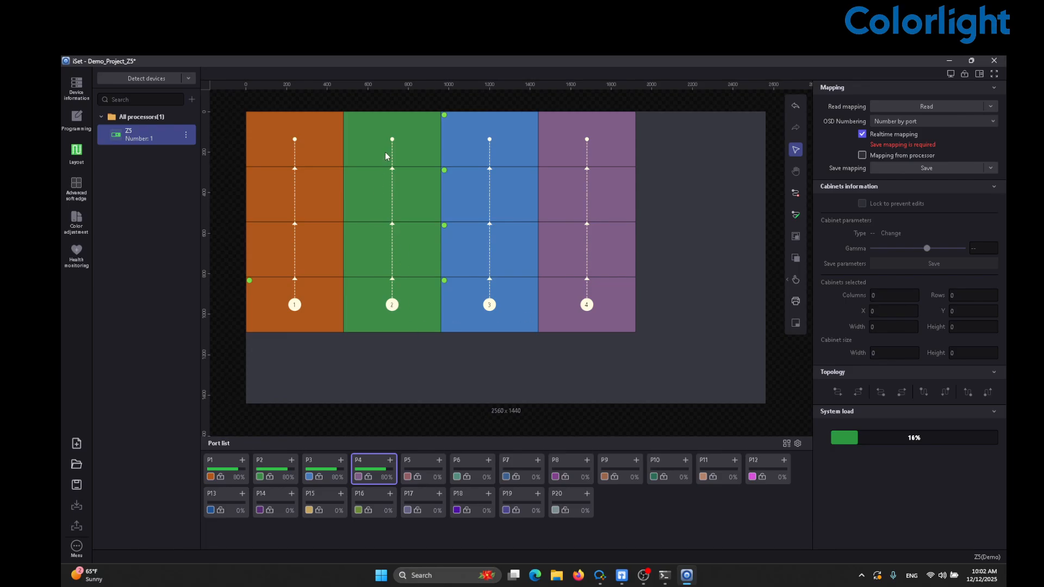
Save the mapping with OSD numbering by port and enable Mapping from processor.
{"action": "left_click", "coordinate": [884, 122]}
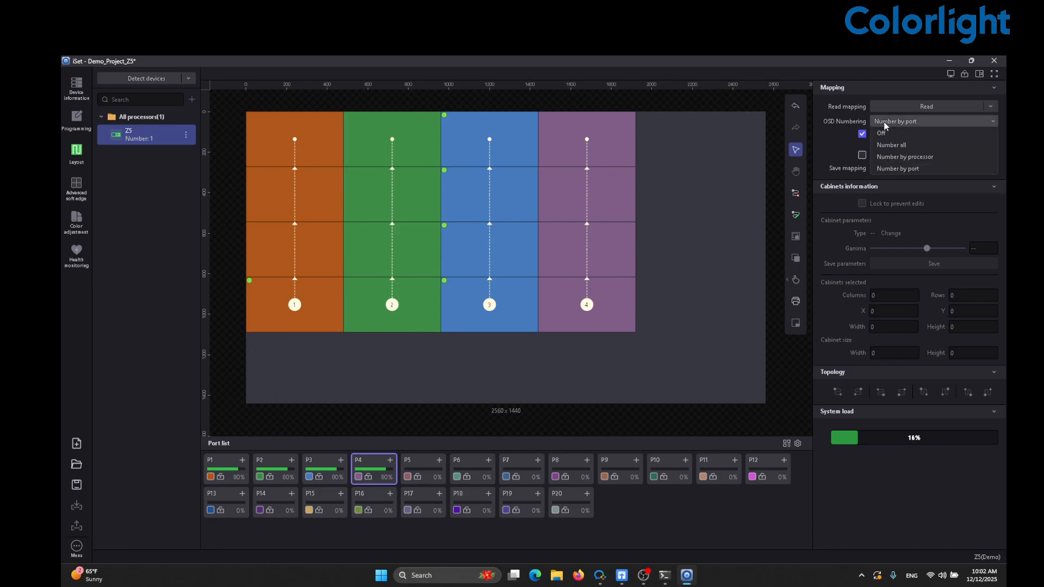
{"action": "left_click", "coordinate": [883, 122]}
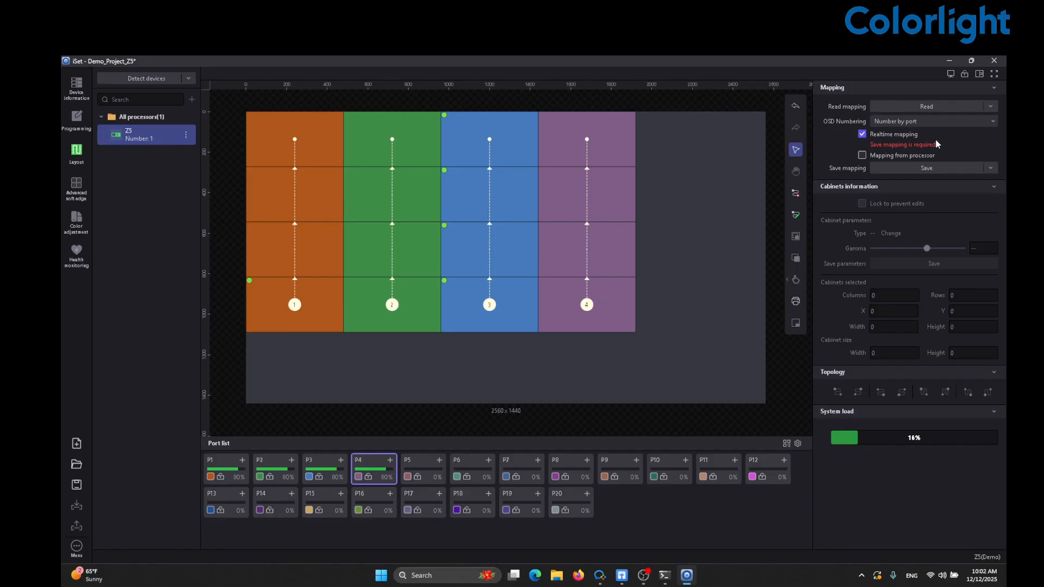
{"action": "left_click", "coordinate": [938, 166]}
{"action": "left_click", "coordinate": [894, 159]}
{"action": "left_click", "coordinate": [894, 159]}
{"action": "left_click", "coordinate": [894, 159]}
{"action": "left_click", "coordinate": [895, 158]}
Select all cabinets of the P1 to P4 columns to check the whole screen's position and size.
{"action": "left_click_drag", "start_coordinate": [626, 344], "coordinate": [350, 111]}
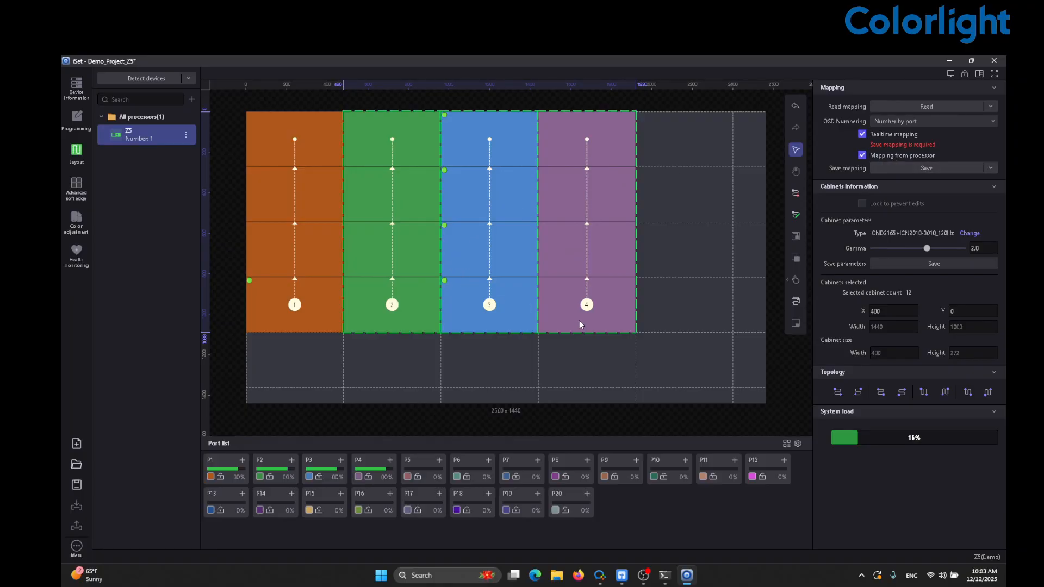
{"action": "left_click_drag", "start_coordinate": [631, 344], "coordinate": [254, 122]}
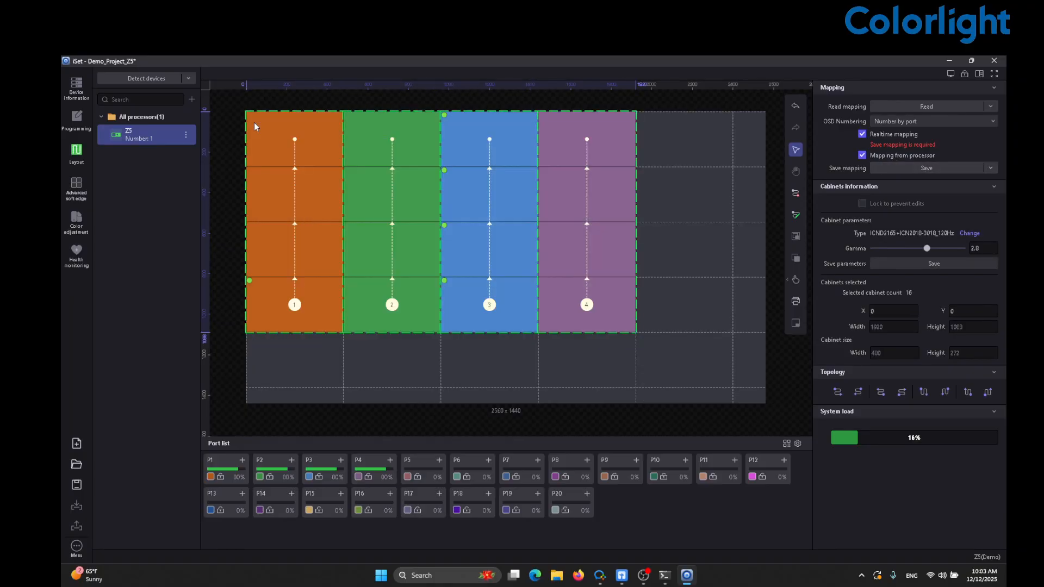
Save the mapping to the processor and read it back.
{"action": "left_click", "coordinate": [660, 165]}
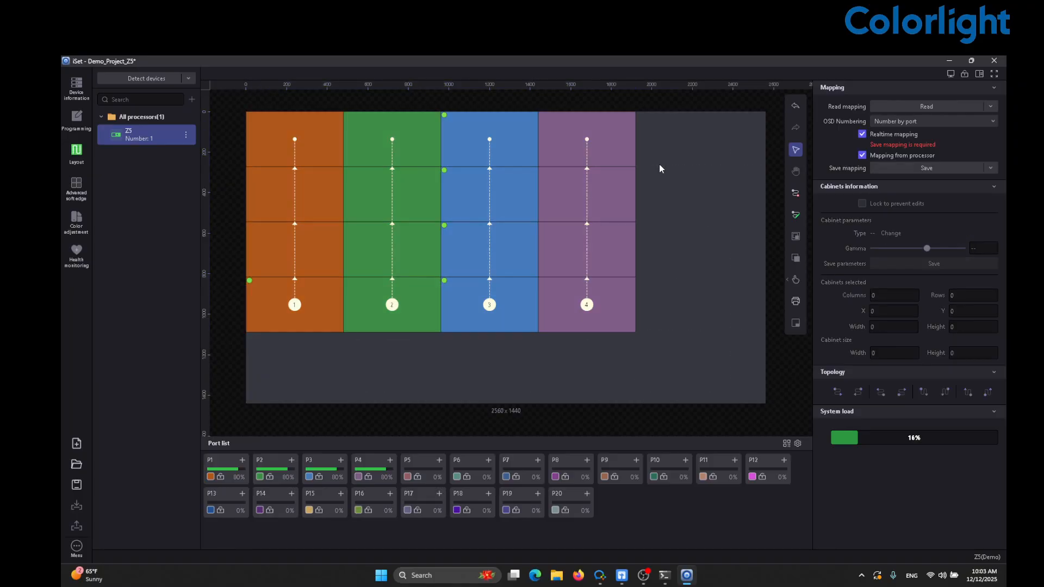
{"action": "left_click", "coordinate": [929, 163]}
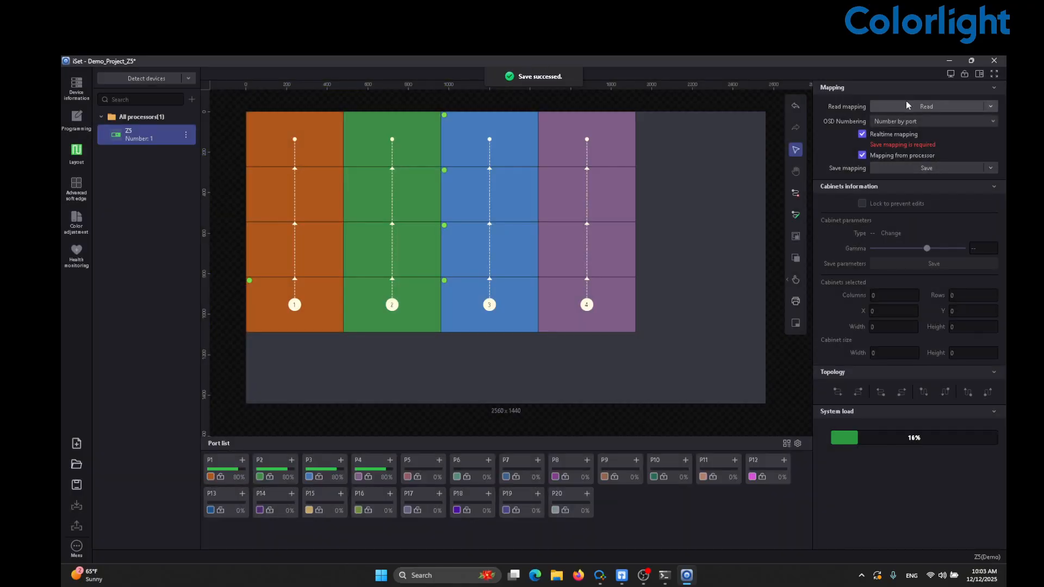
{"action": "left_click", "coordinate": [936, 108]}
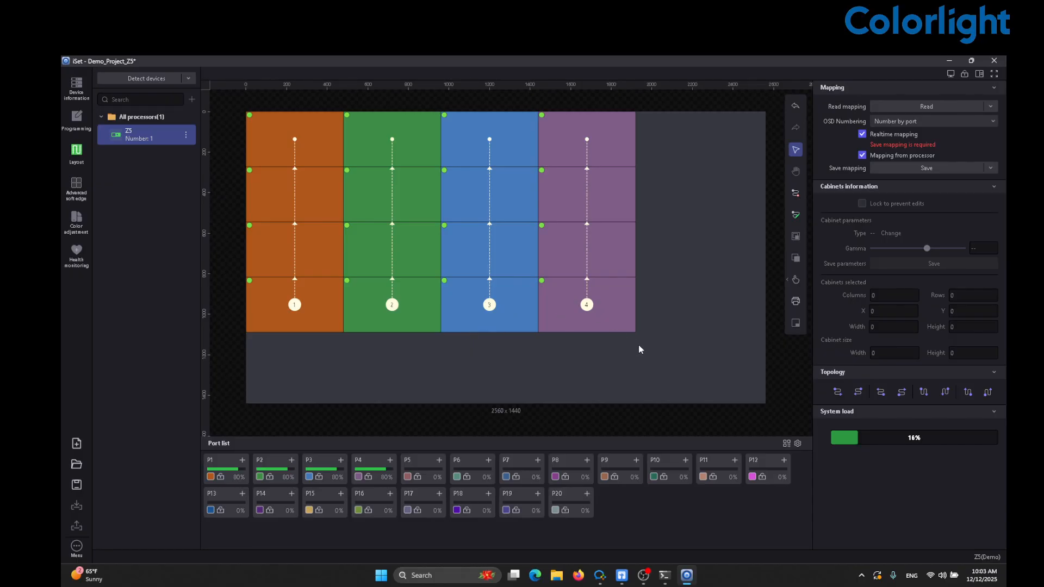
Add the DP1.2 source as a second layer, snap it beside the HDMI2.0 layer at the canvas's top edge, and resize it to 640 x 1080.
{"action": "left_click", "coordinate": [81, 121]}
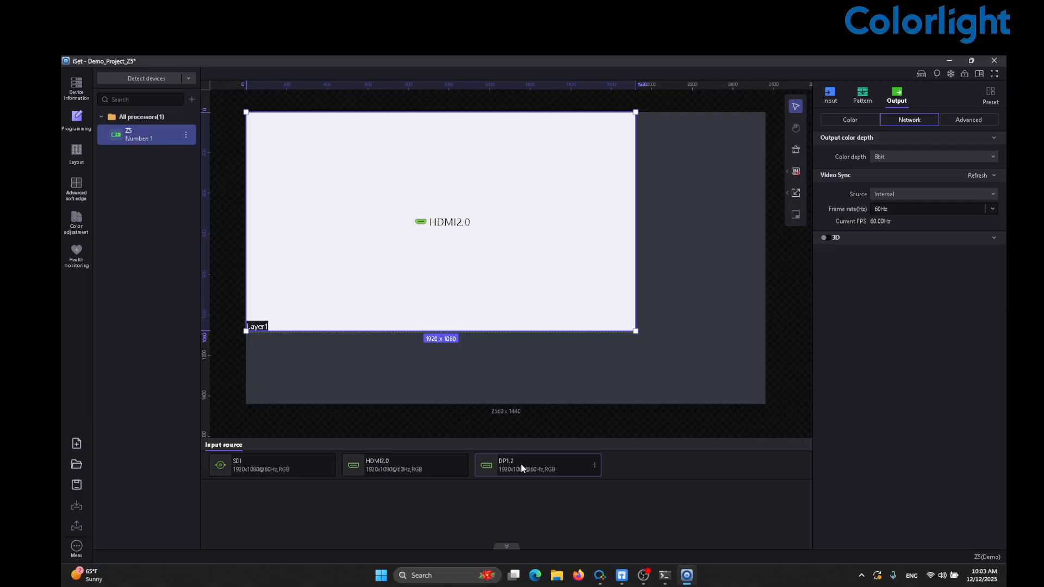
{"action": "left_click_drag", "start_coordinate": [522, 465], "coordinate": [700, 181]}
{"action": "left_click_drag", "start_coordinate": [525, 460], "coordinate": [673, 144]}
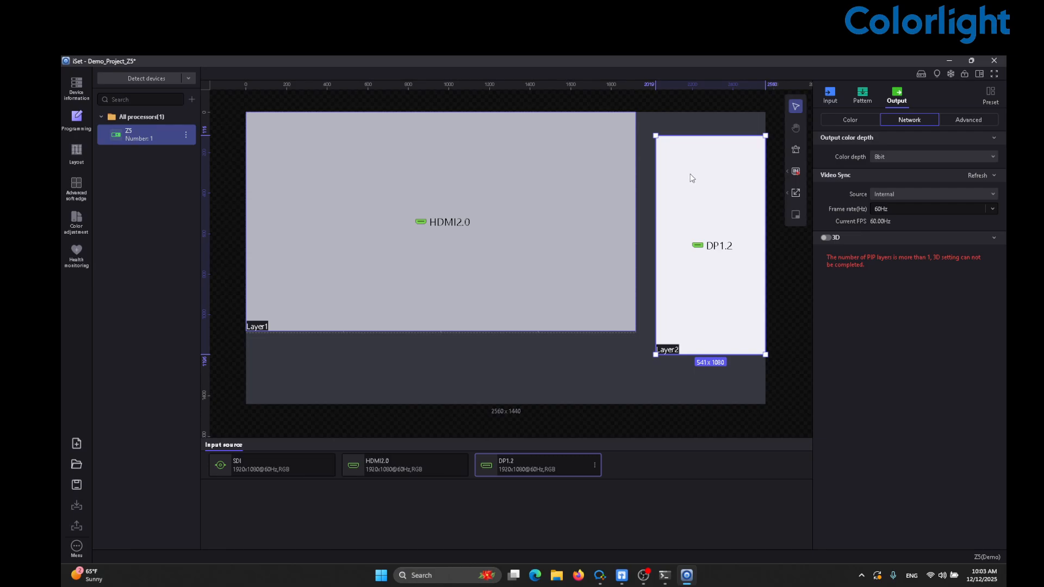
{"action": "left_click_drag", "start_coordinate": [689, 175], "coordinate": [673, 156]}
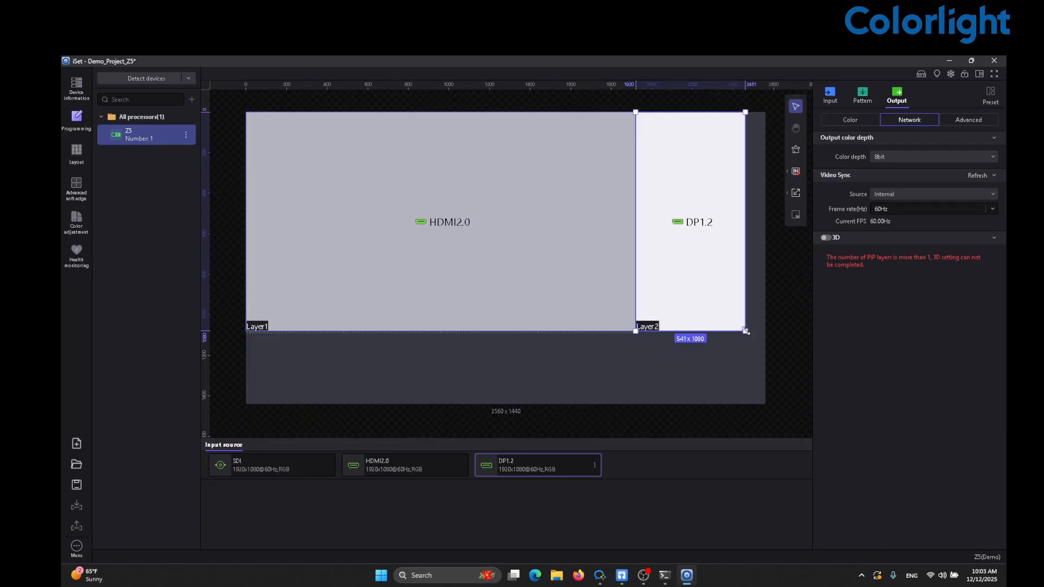
{"action": "left_click_drag", "start_coordinate": [745, 331], "coordinate": [775, 330]}
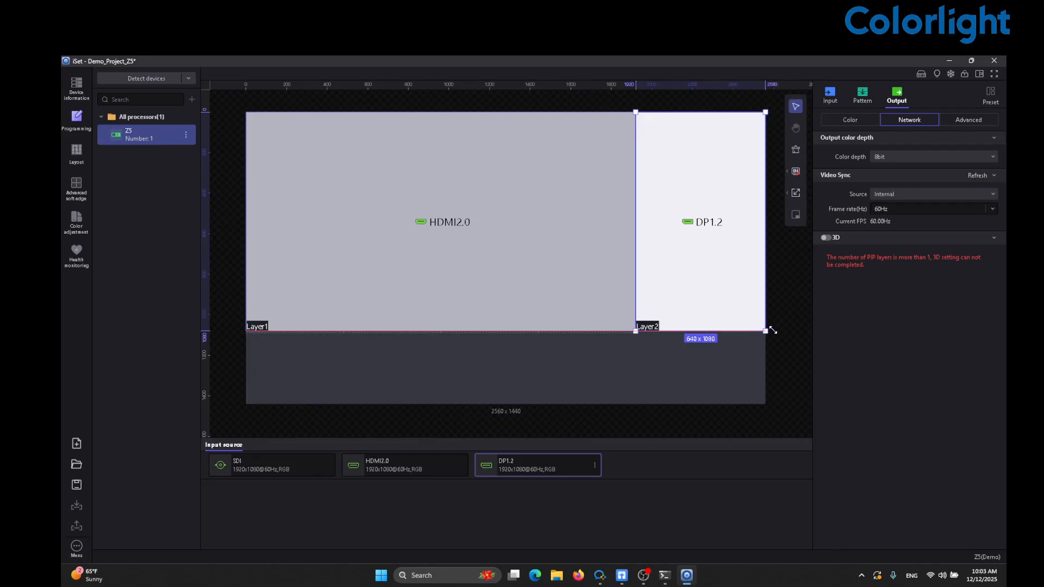
{"action": "left_click", "coordinate": [698, 389]}
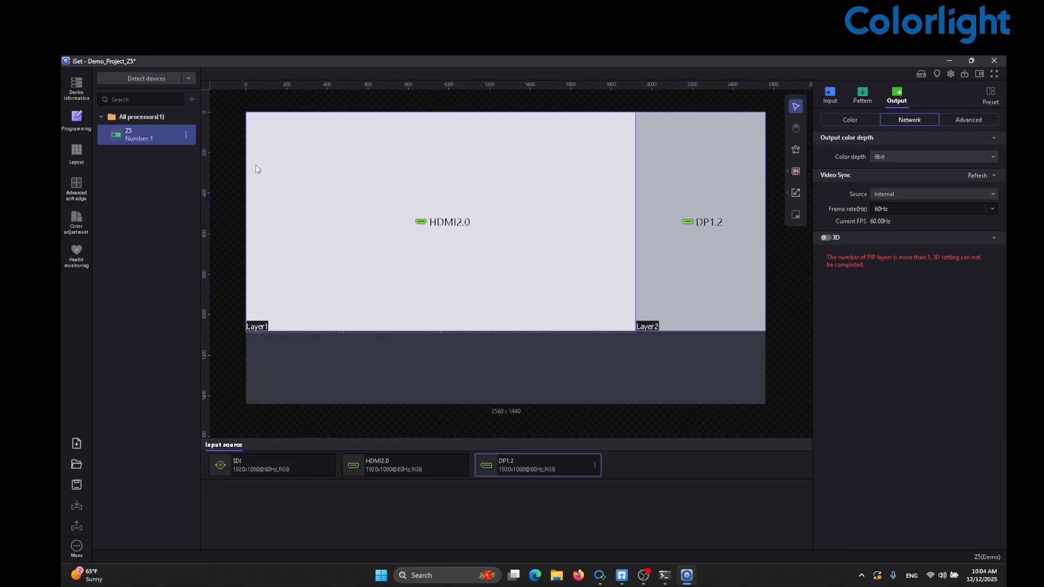
Move the HDMI2.0 layer to the canvas's bottom-right corner and return it to the top-left corner.
{"action": "left_click_drag", "start_coordinate": [295, 184], "coordinate": [440, 350]}
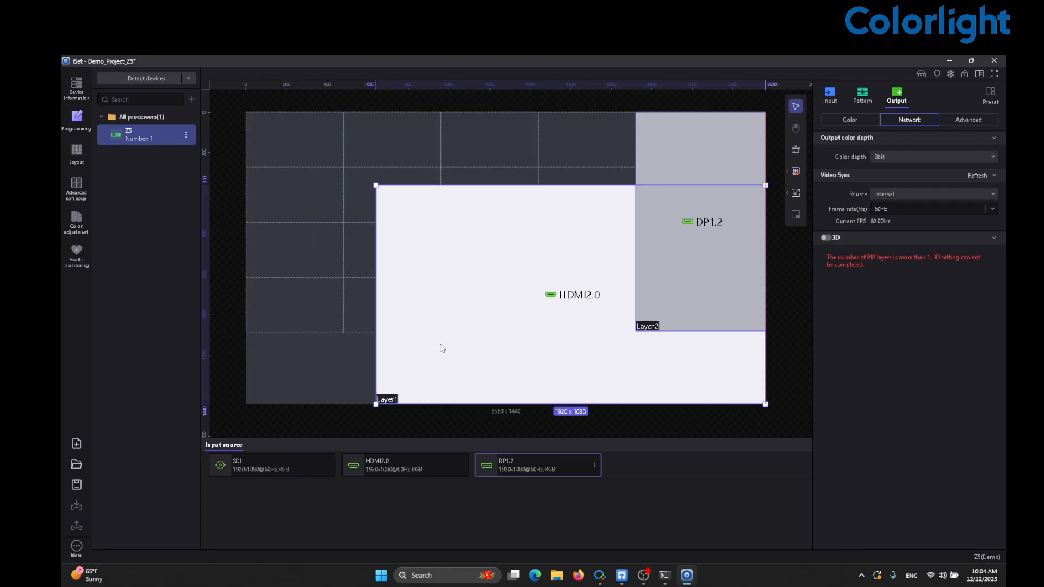
{"action": "left_click_drag", "start_coordinate": [509, 349], "coordinate": [458, 314]}
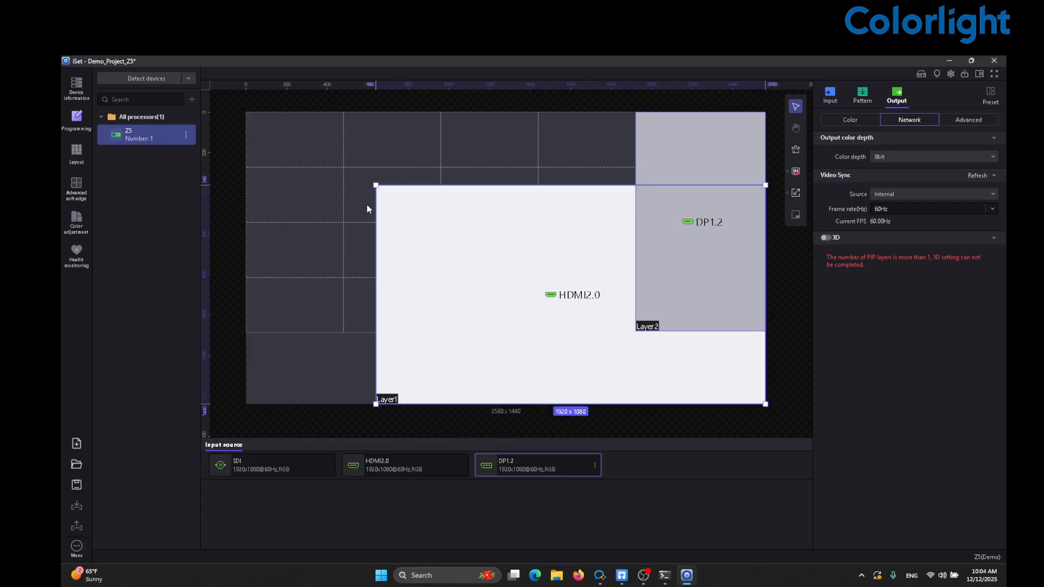
{"action": "left_click_drag", "start_coordinate": [413, 259], "coordinate": [273, 239]}
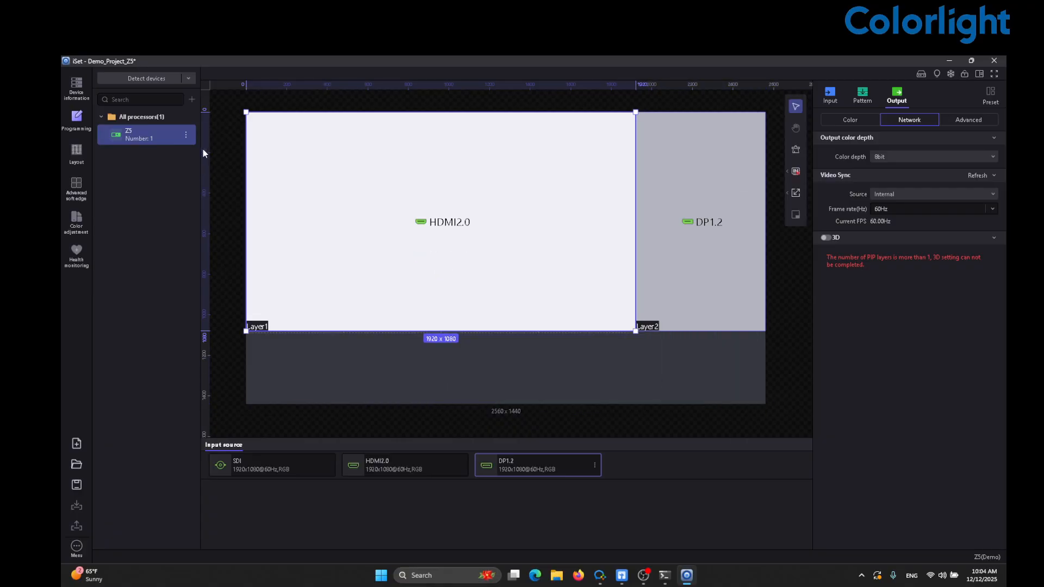
{"action": "left_click", "coordinate": [310, 382]}
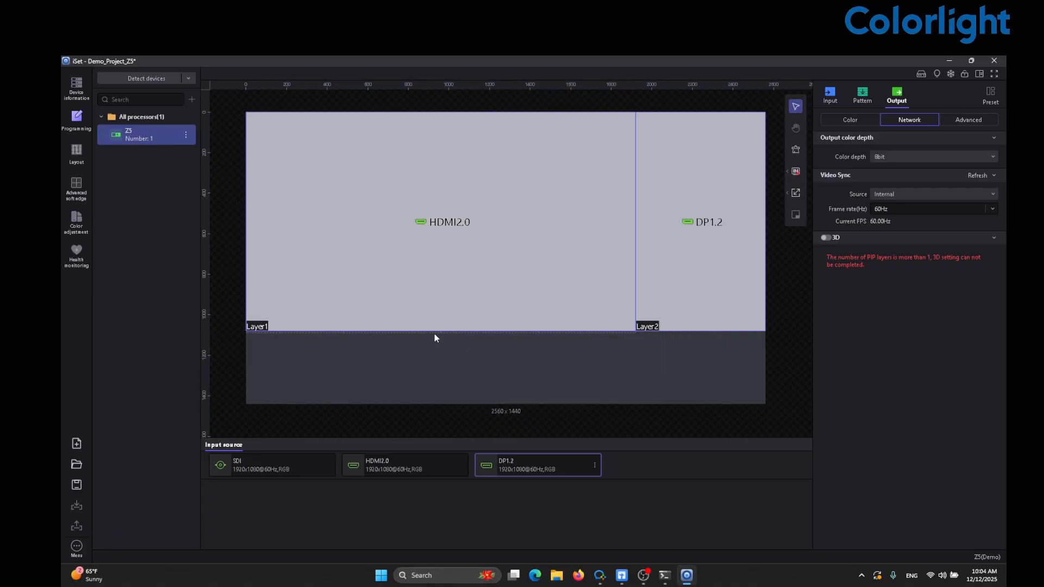
Select the HDMI2.0 and DP1.2 layers in turn to examine their sizes and positions.
{"action": "left_click", "coordinate": [396, 312]}
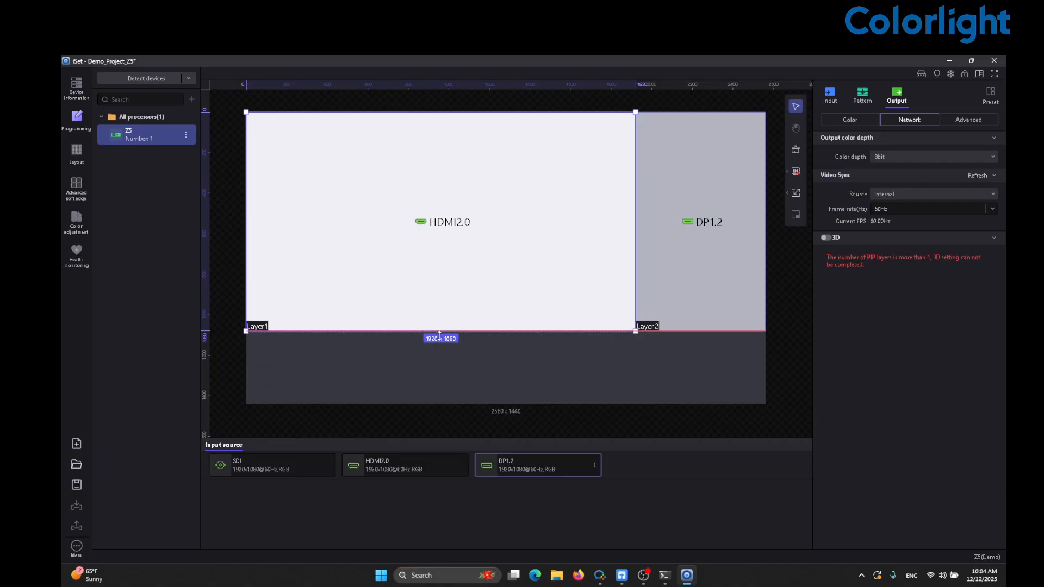
{"action": "left_click", "coordinate": [364, 354]}
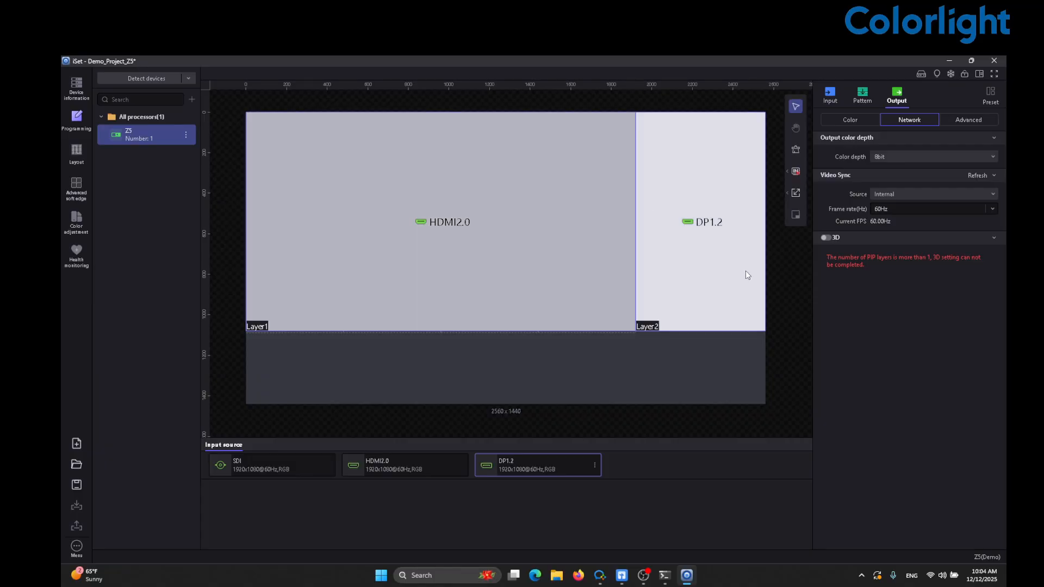
{"action": "left_click", "coordinate": [746, 274]}
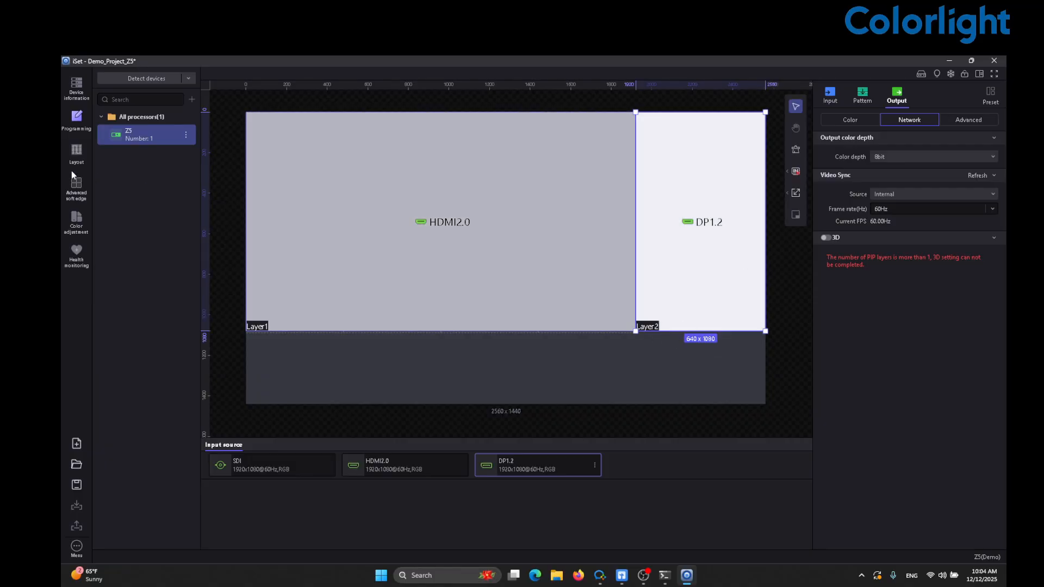
Copy the P4 cabinet column onto port P5 and align it flush with the P4 column at X 1920, Y 0.
{"action": "left_click", "coordinate": [82, 151]}
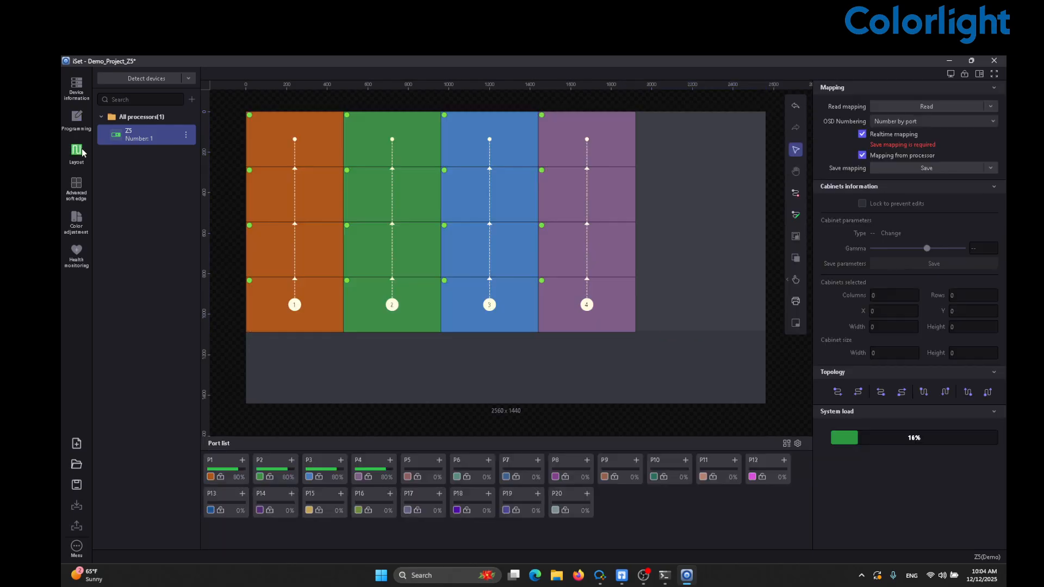
{"action": "left_click", "coordinate": [419, 469]}
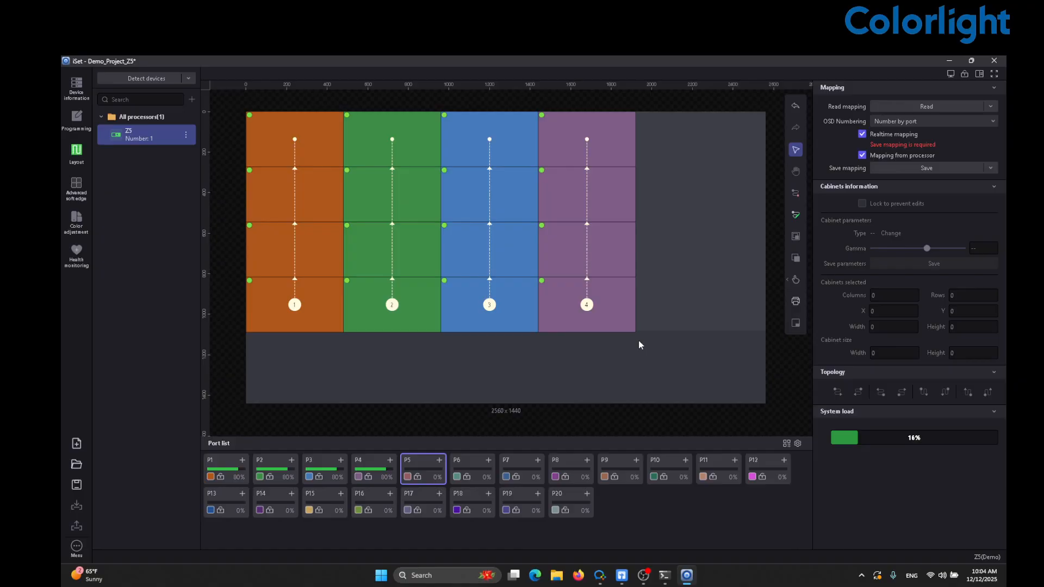
{"action": "left_click_drag", "start_coordinate": [639, 341], "coordinate": [574, 126]}
{"action": "left_click", "coordinate": [676, 145]}
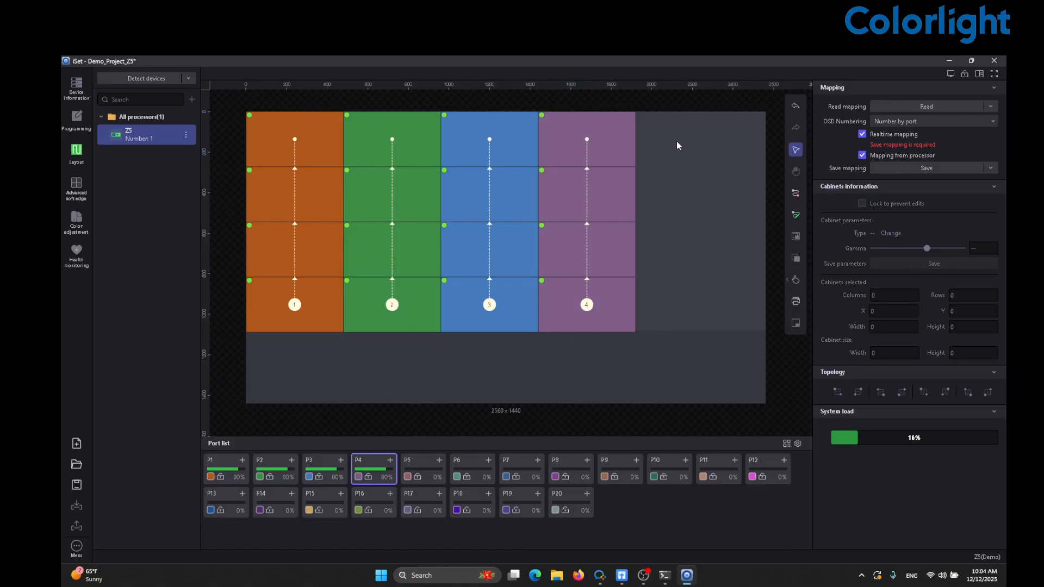
{"action": "left_click", "coordinate": [678, 143]}
{"action": "key", "text": "Delete"}
{"action": "left_click", "coordinate": [413, 465]}
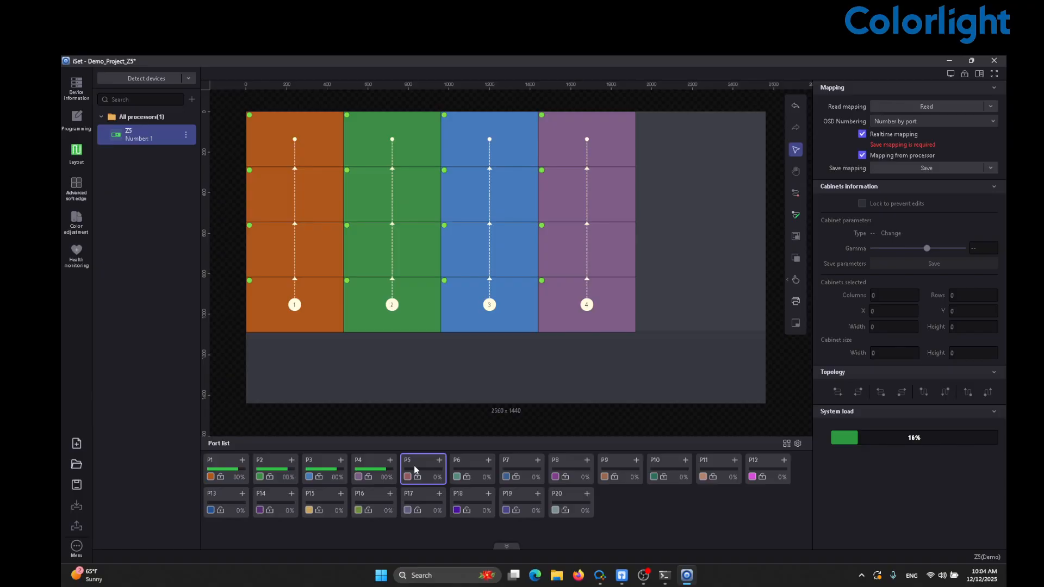
{"action": "left_click", "coordinate": [683, 235]}
{"action": "left_click_drag", "start_coordinate": [716, 263], "coordinate": [669, 137]}
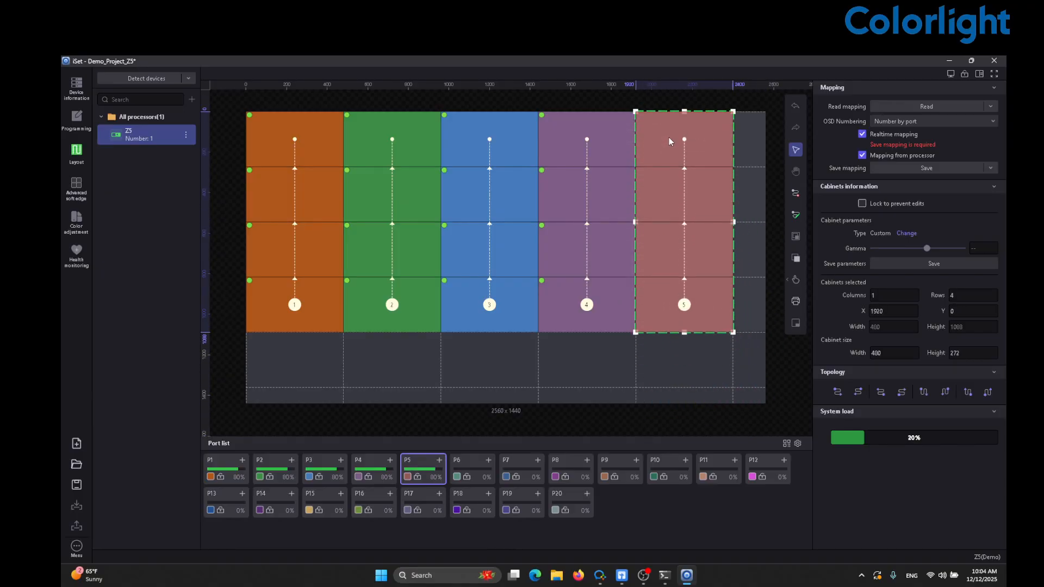
{"action": "left_click", "coordinate": [752, 161]}
{"action": "left_click_drag", "start_coordinate": [743, 123], "coordinate": [749, 329]}
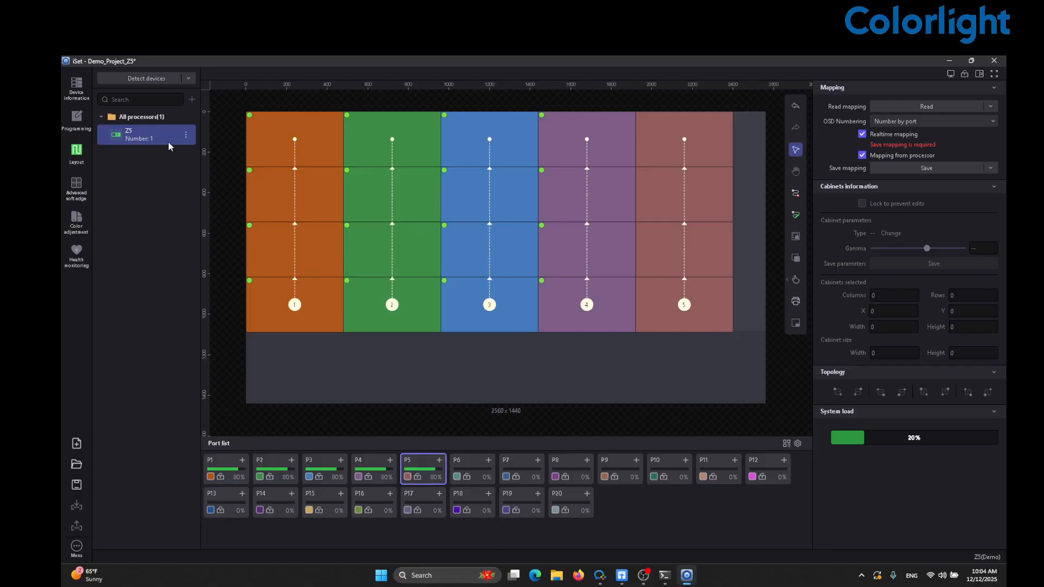
Select the HDMI2.0 layer in the programming view to compare its coverage with the cabinet layout.
{"action": "left_click", "coordinate": [82, 124]}
{"action": "left_click", "coordinate": [411, 227]}
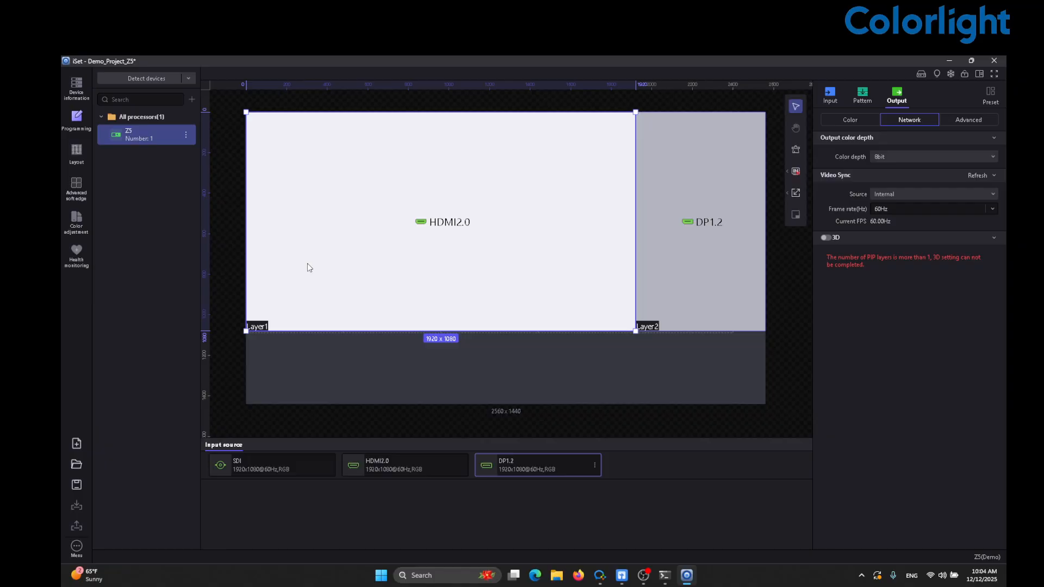
{"action": "left_click", "coordinate": [80, 163]}
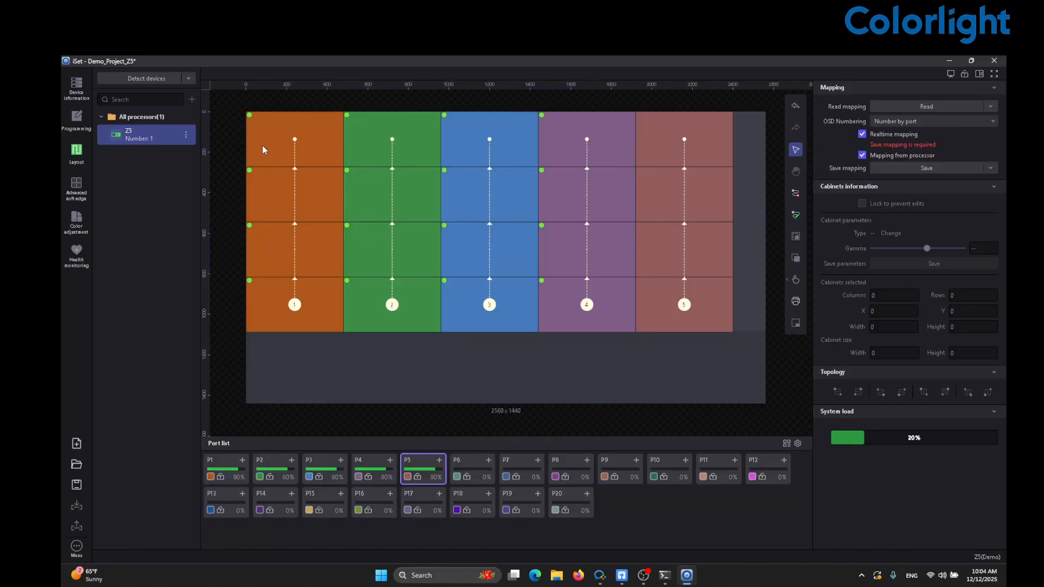
Select all cabinets of the P1 to P5 columns and shift them one column along the canvas to X 480.
{"action": "left_click_drag", "start_coordinate": [233, 103], "coordinate": [685, 348]}
{"action": "left_click", "coordinate": [686, 347]}
{"action": "left_click_drag", "start_coordinate": [227, 138], "coordinate": [779, 355]}
{"action": "left_click_drag", "start_coordinate": [279, 179], "coordinate": [377, 178]}
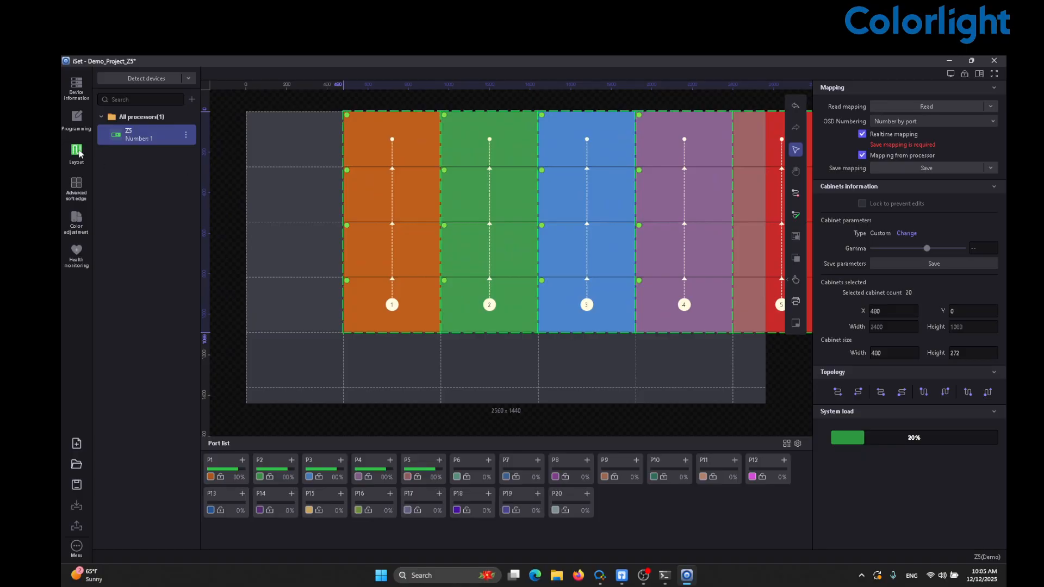
Check the source layers against the shifted mapping and move all the cabinets back to X 0, Y 0.
{"action": "left_click", "coordinate": [76, 117]}
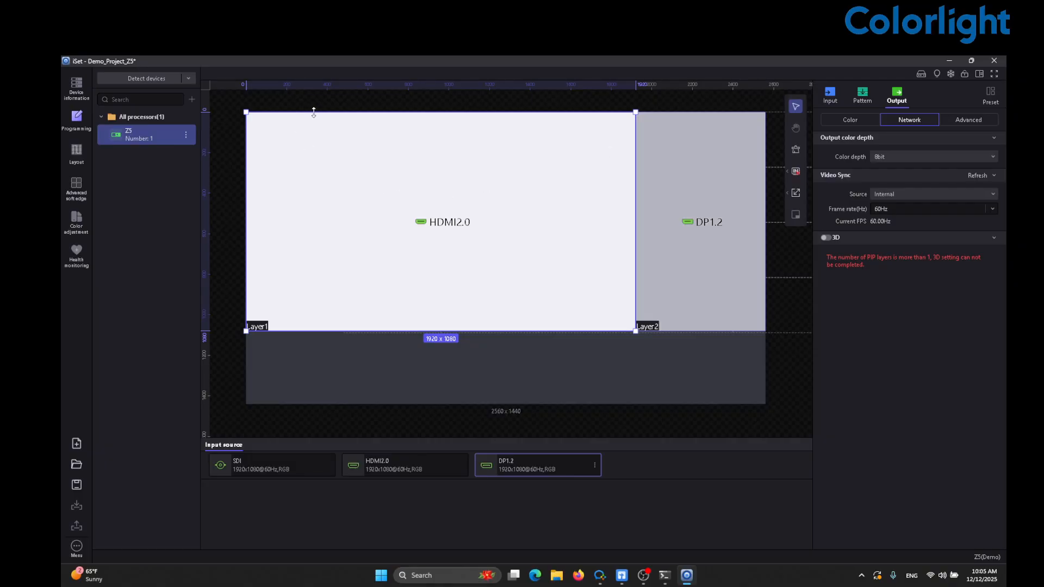
{"action": "left_click", "coordinate": [77, 162]}
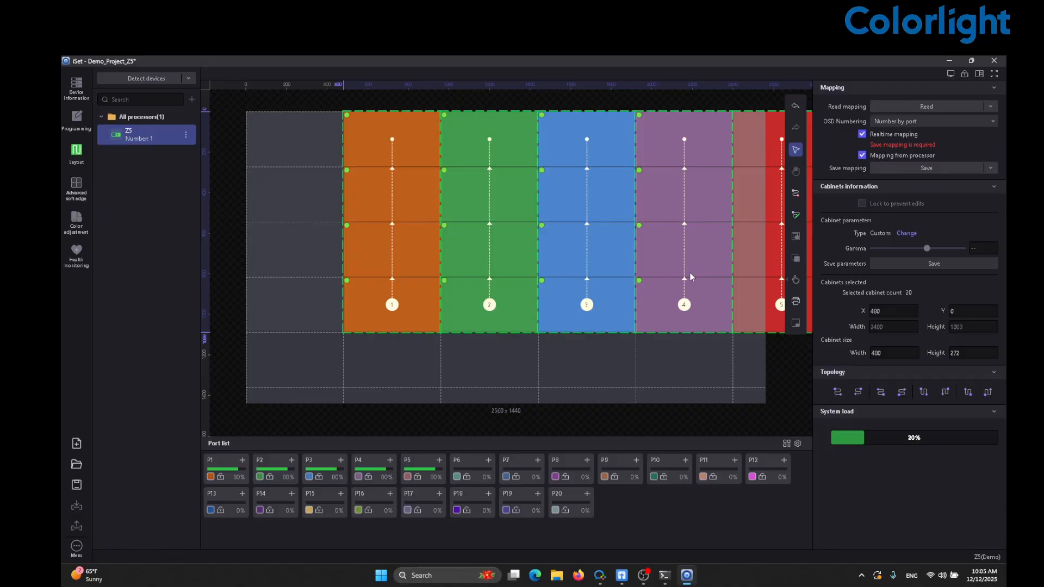
{"action": "left_click_drag", "start_coordinate": [692, 275], "coordinate": [592, 275]}
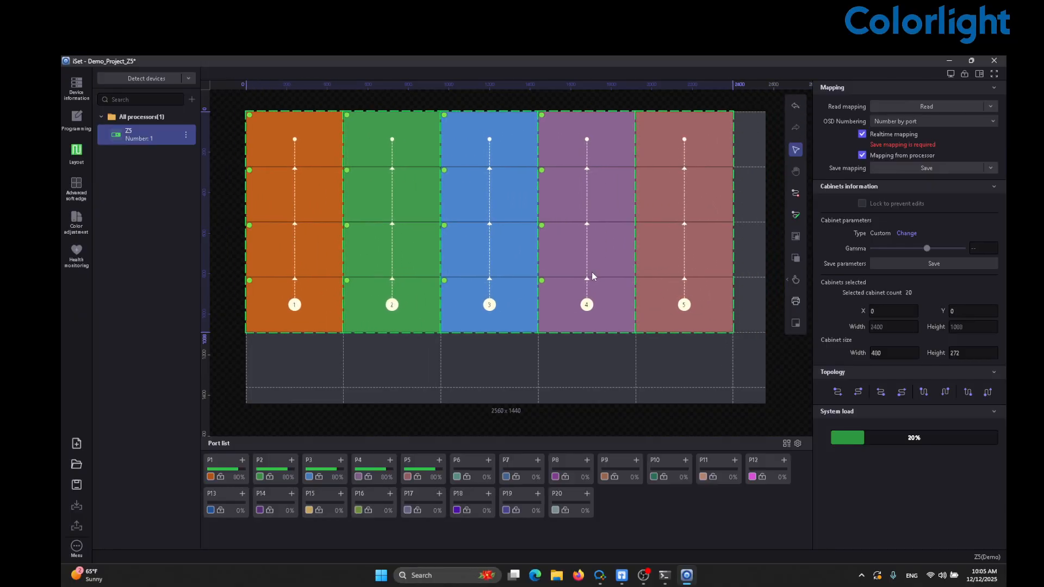
{"action": "left_click", "coordinate": [699, 350]}
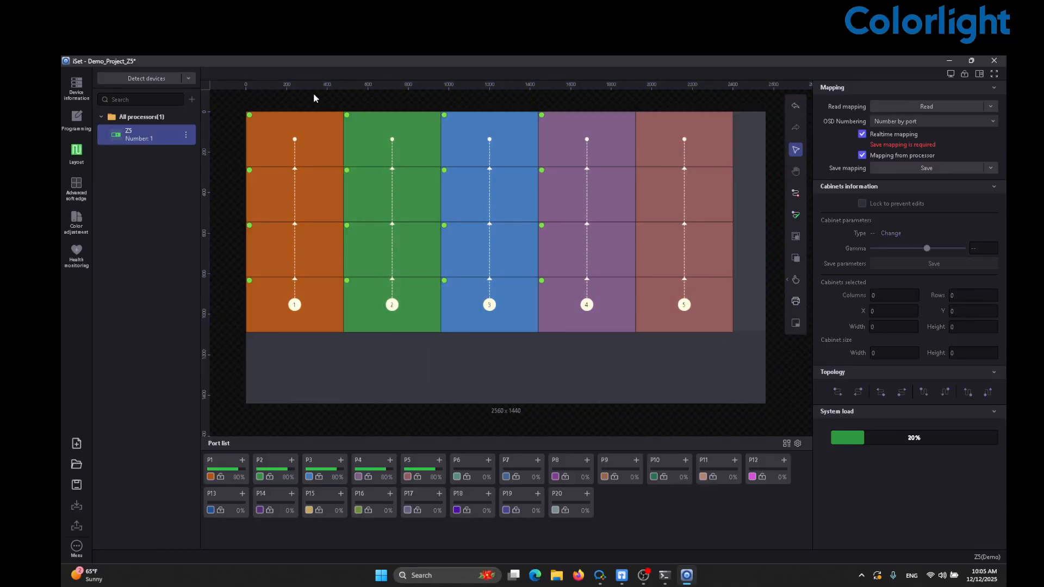
{"action": "left_click_drag", "start_coordinate": [310, 100], "coordinate": [313, 130]}
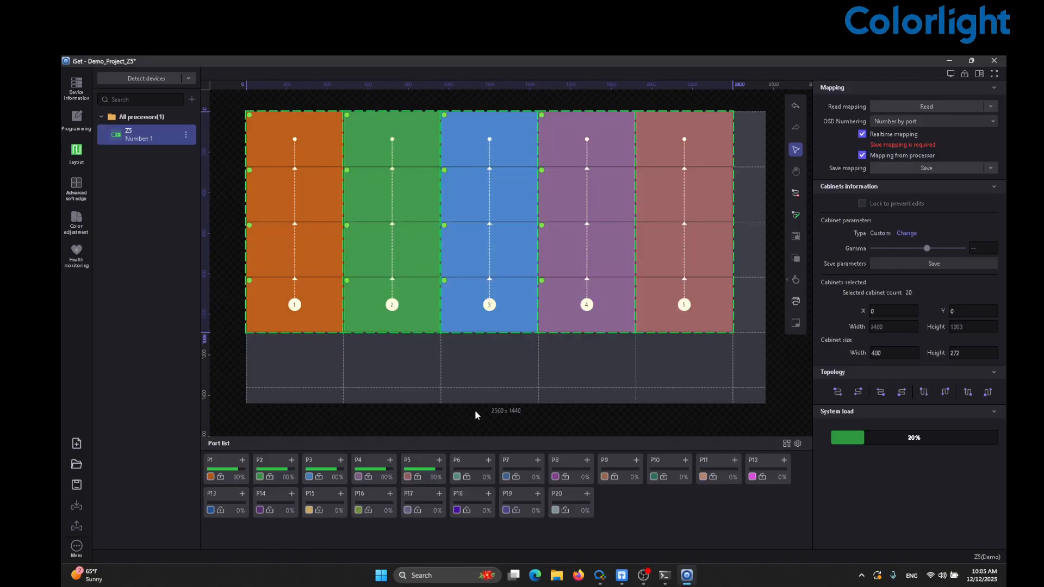
{"action": "left_click", "coordinate": [471, 376]}
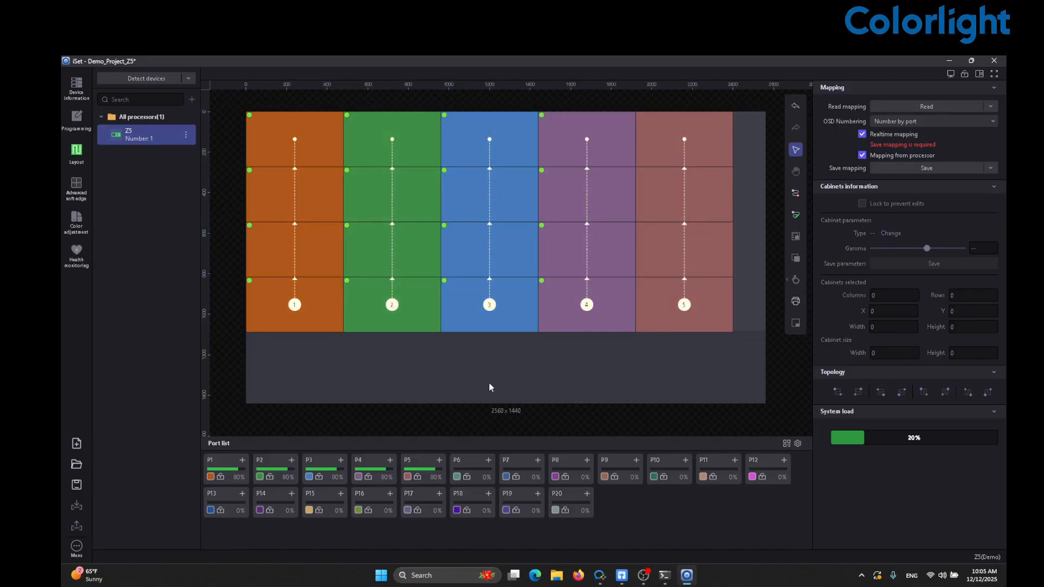